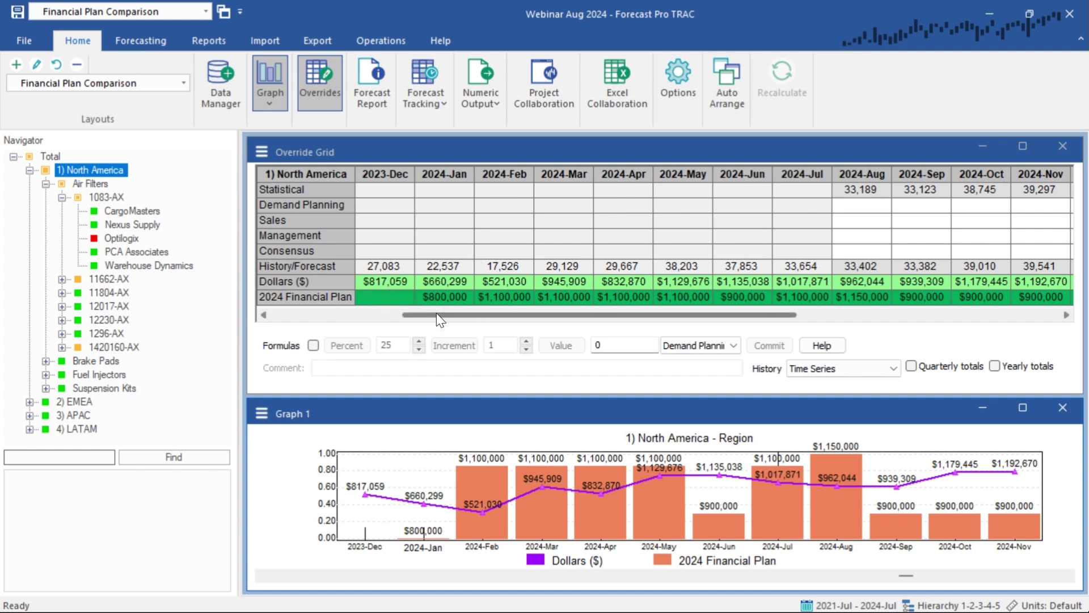
Review North America's monthly override values and the row format settings for the Dollars and 2024 Financial Plan rows.
left_click_drag(440, 316, 375, 316)
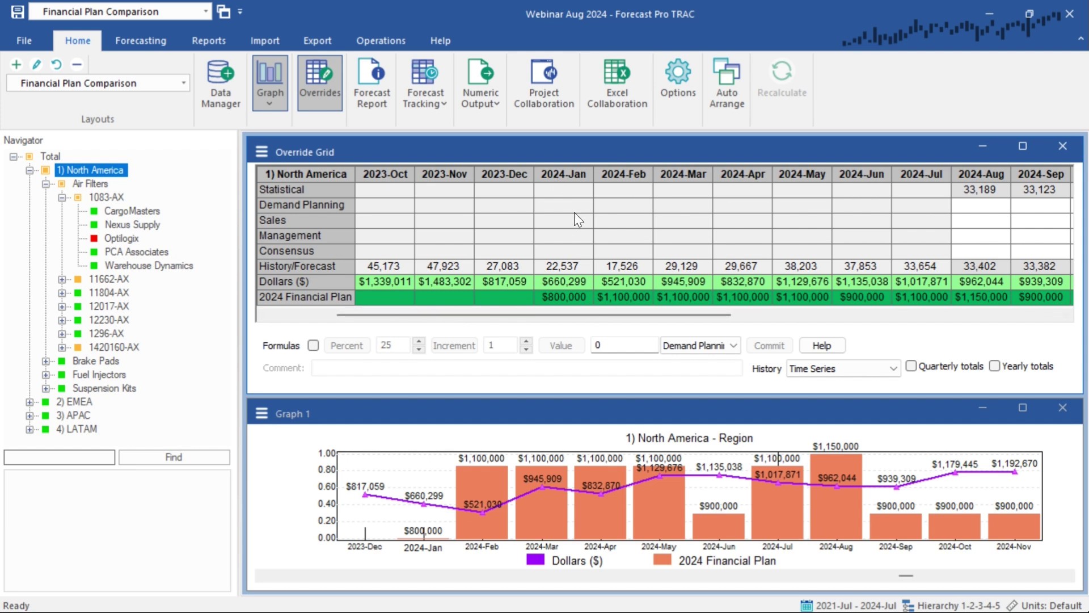
left_click_drag(560, 315, 745, 324)
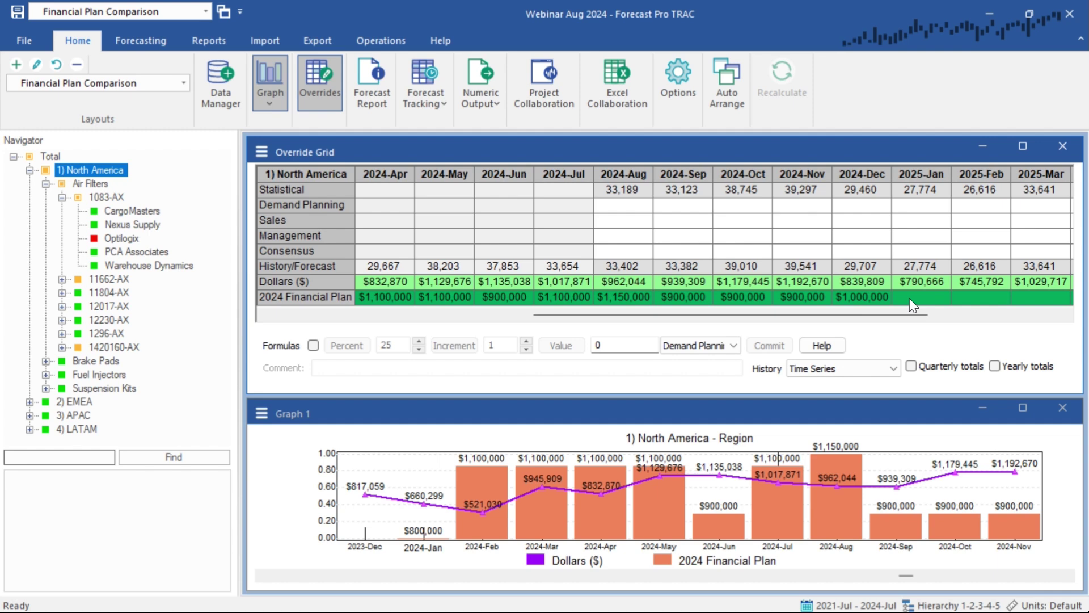
left_click(261, 152)
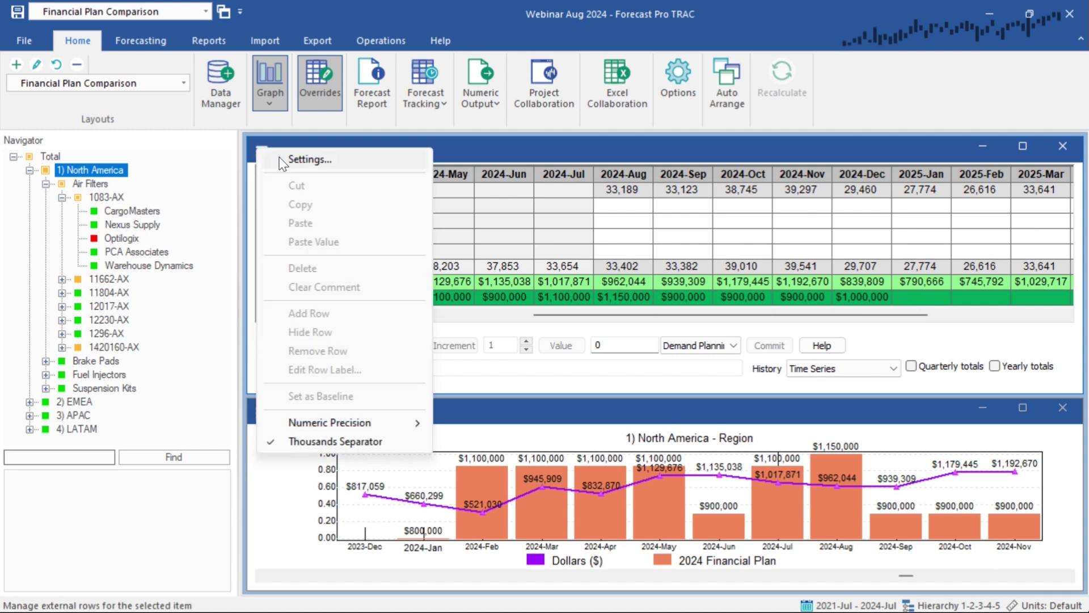
left_click(279, 157)
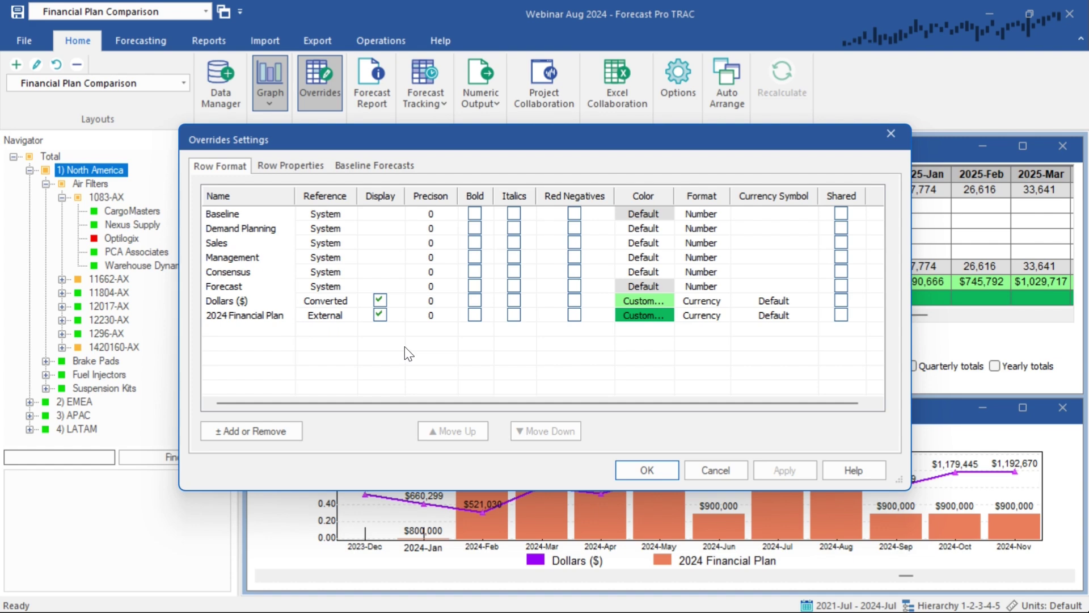
left_click(641, 470)
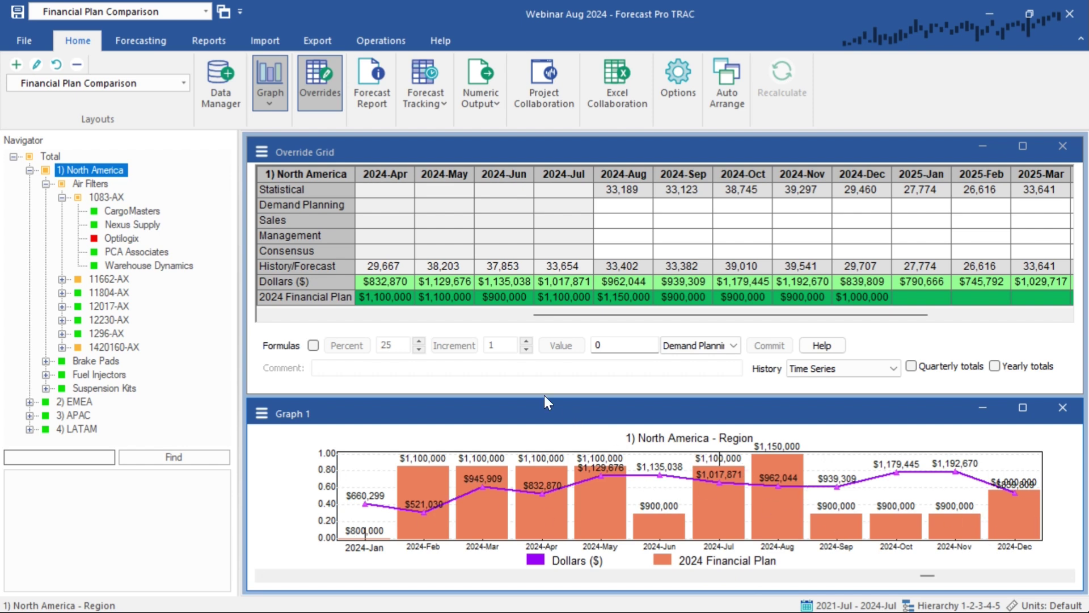
Override North America's 2024-Aug Dollars value with 1,100,000, assigning the change to the Management row.
left_click(623, 189)
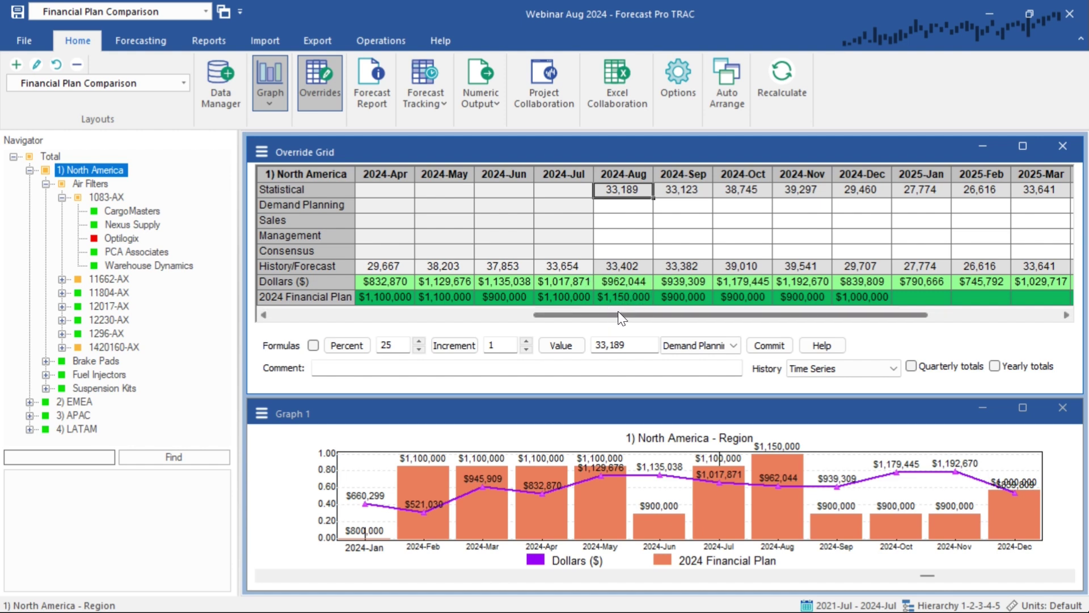
left_click(625, 281)
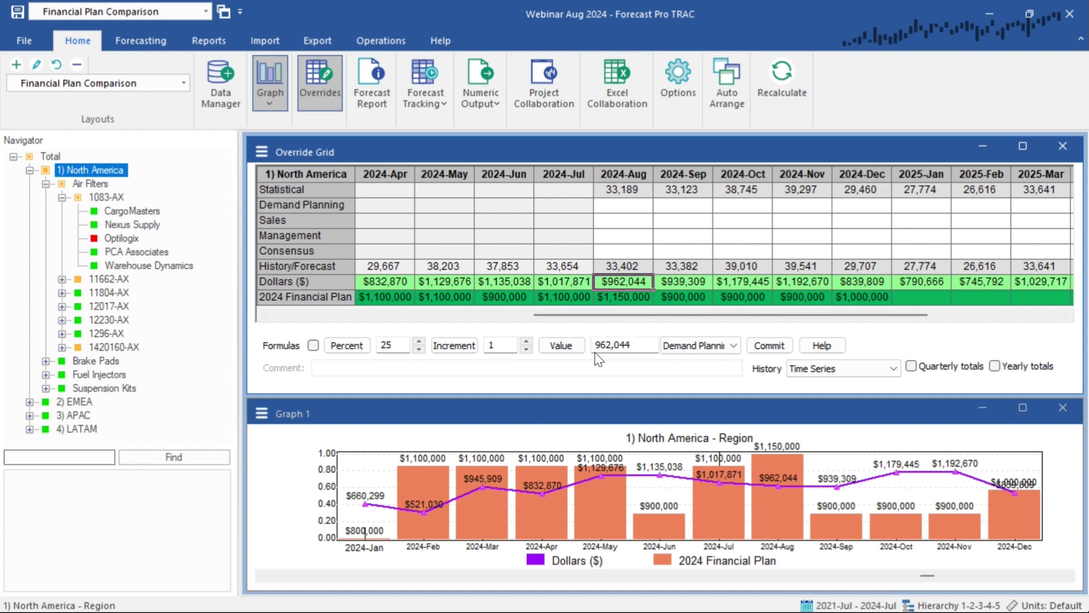
left_click(626, 345)
type("1100000")
left_click(720, 347)
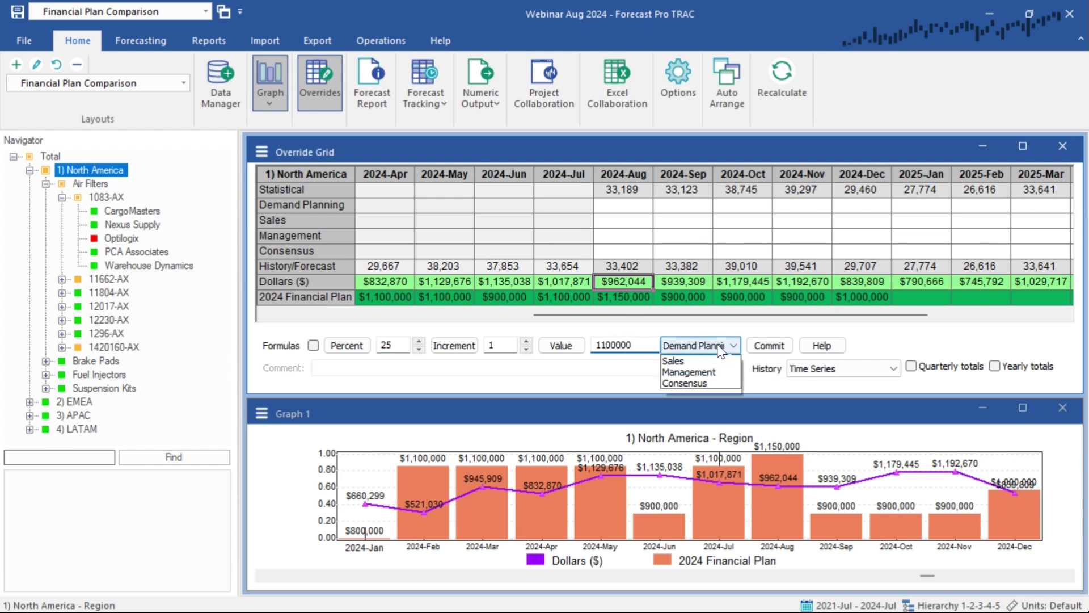
left_click(709, 372)
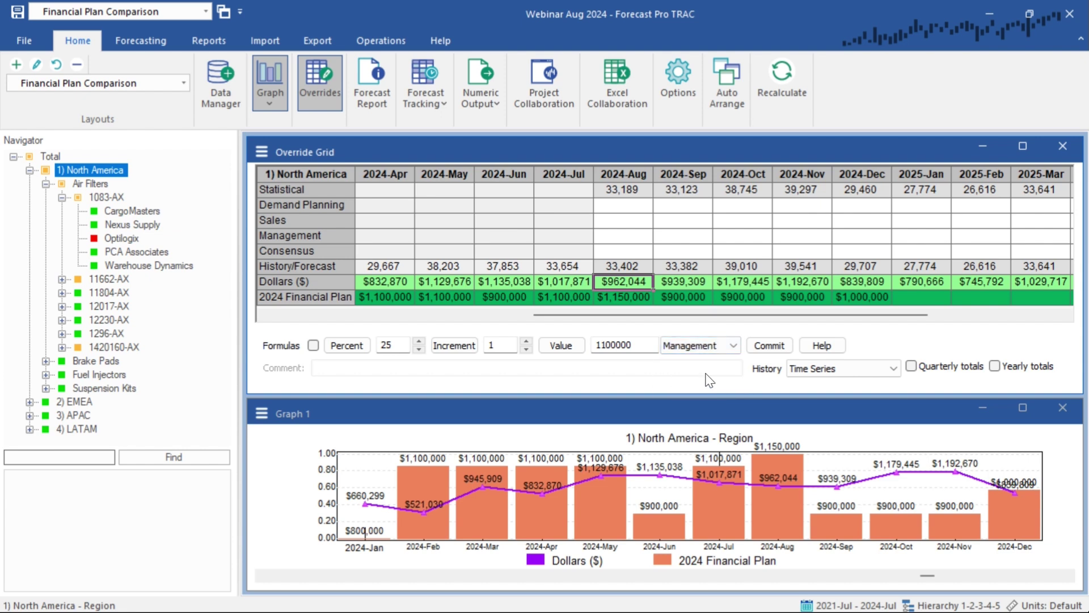
left_click(566, 345)
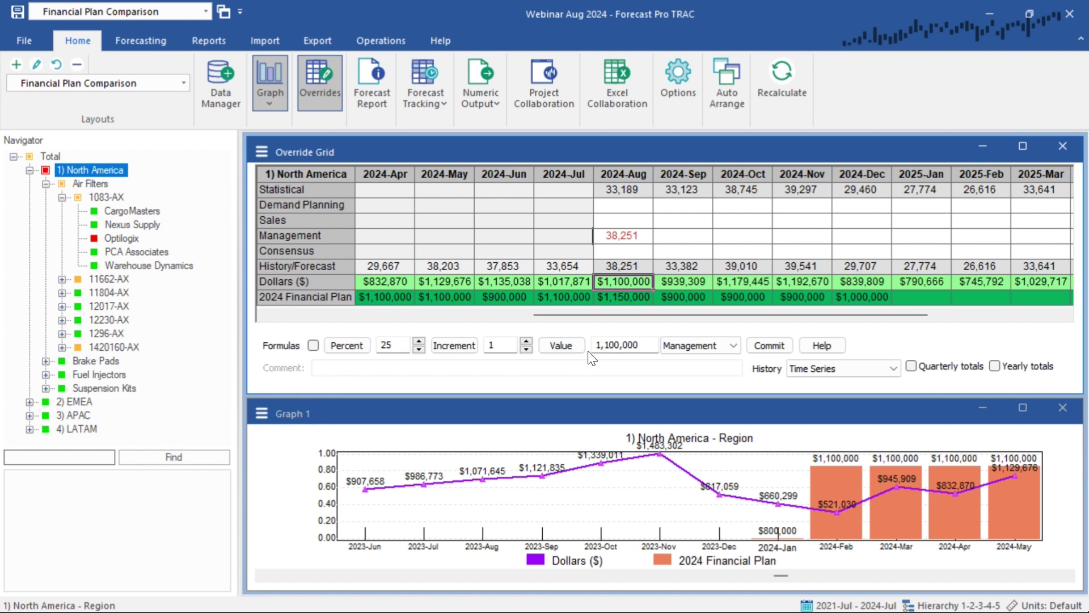
Add the comment "set to $1.1m" to the 2024-Aug Management override and commit it.
left_click(632, 238)
left_click(471, 368)
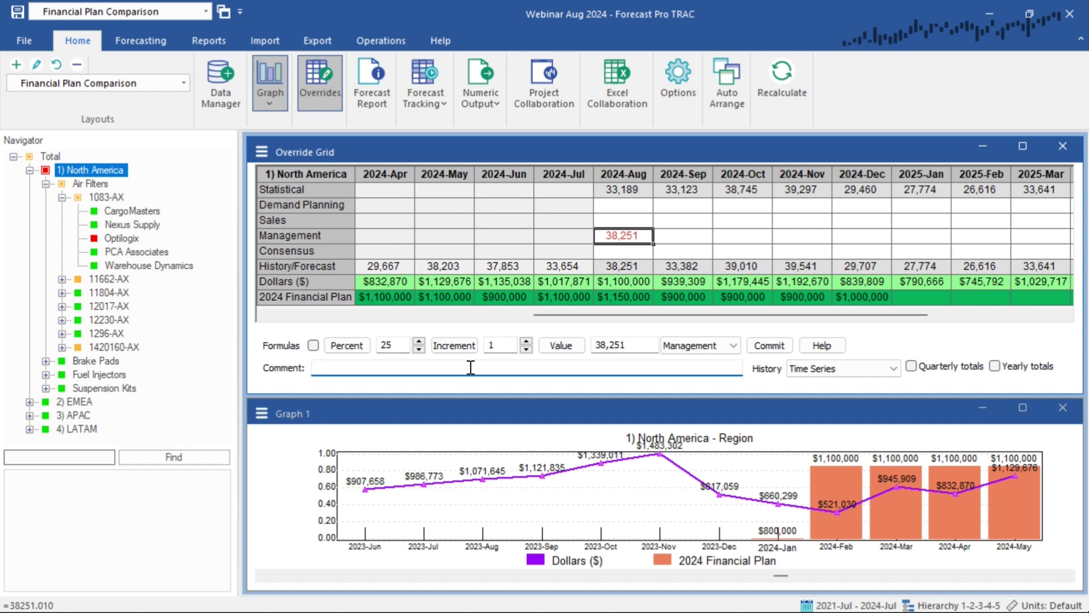
type("set to $1.1m")
left_click(761, 347)
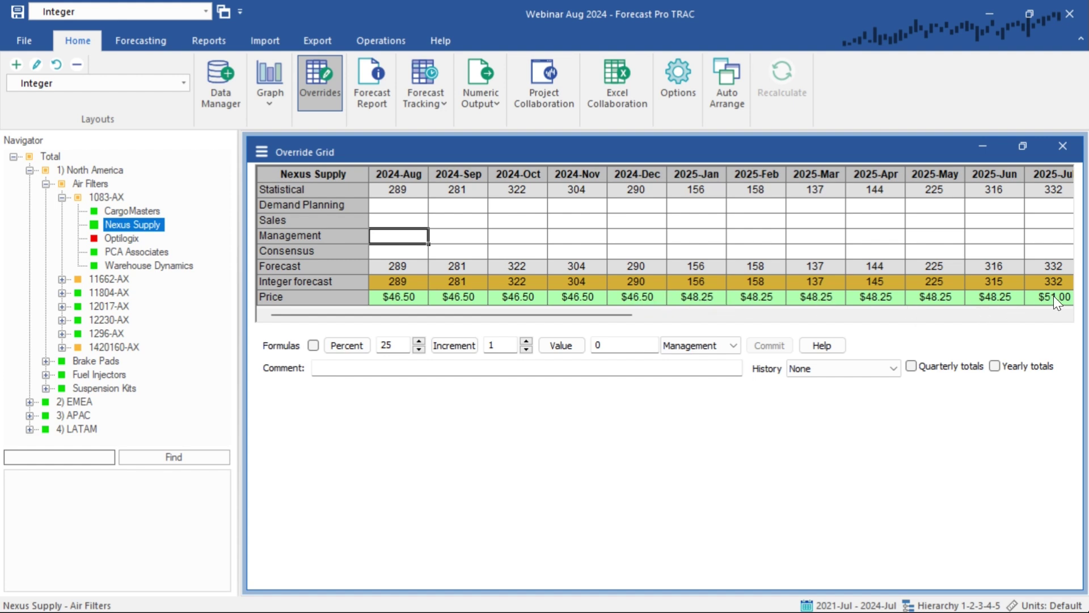
Add a global calculated row named "Integer Conversion" to the Nexus Supply override grid.
right_click(343, 298)
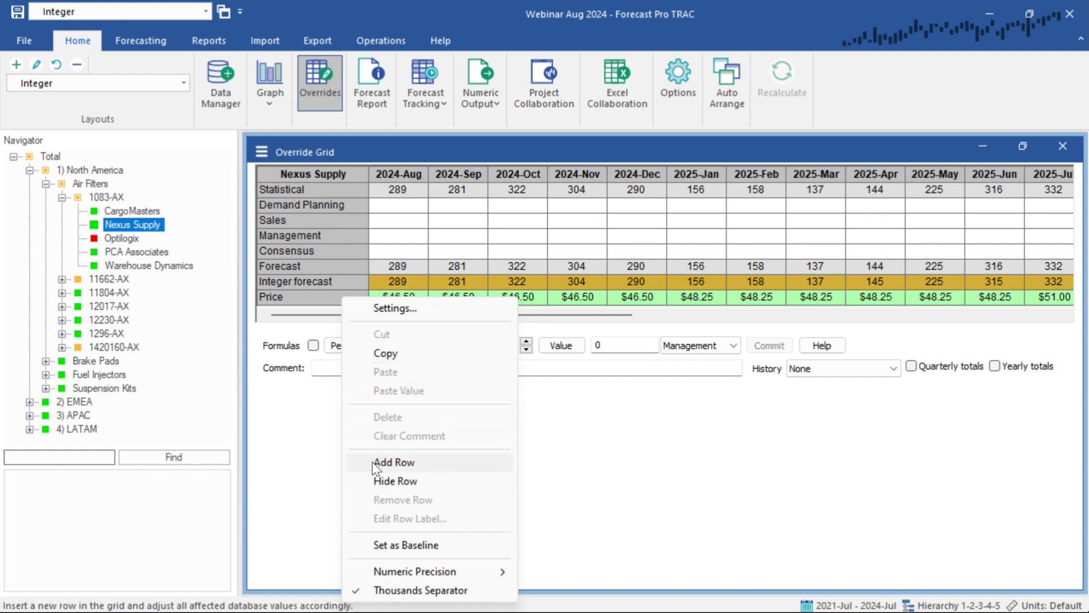
left_click(394, 462)
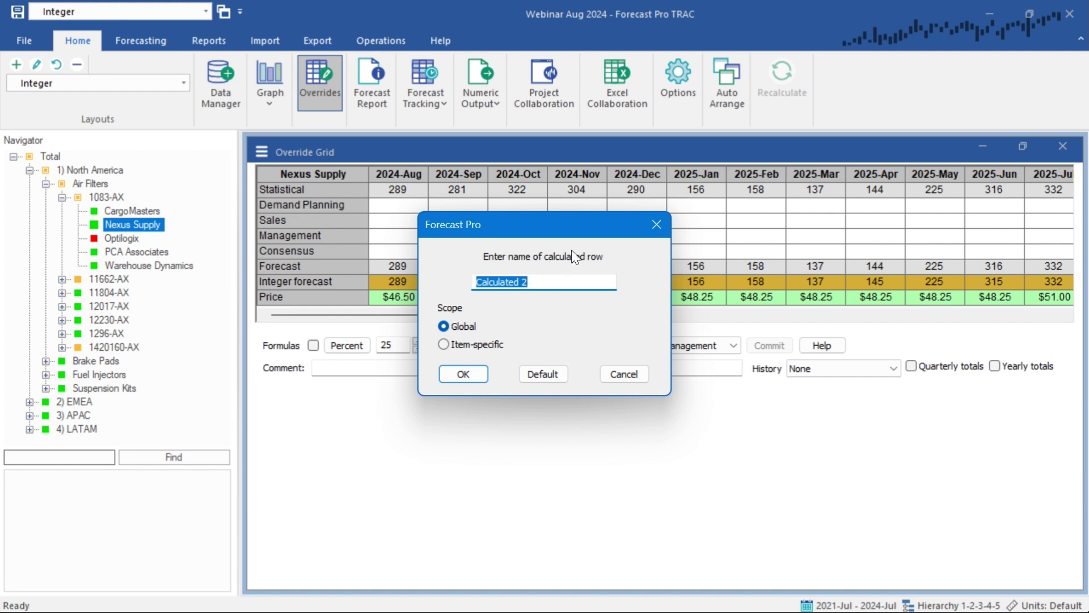
type("Integer Con")
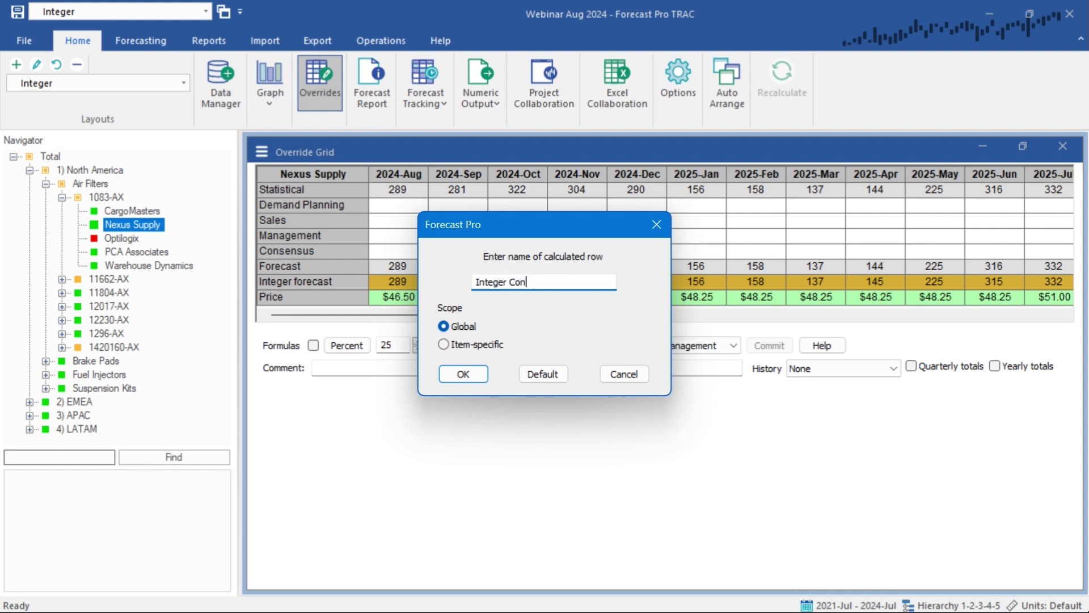
type("version")
key("Return")
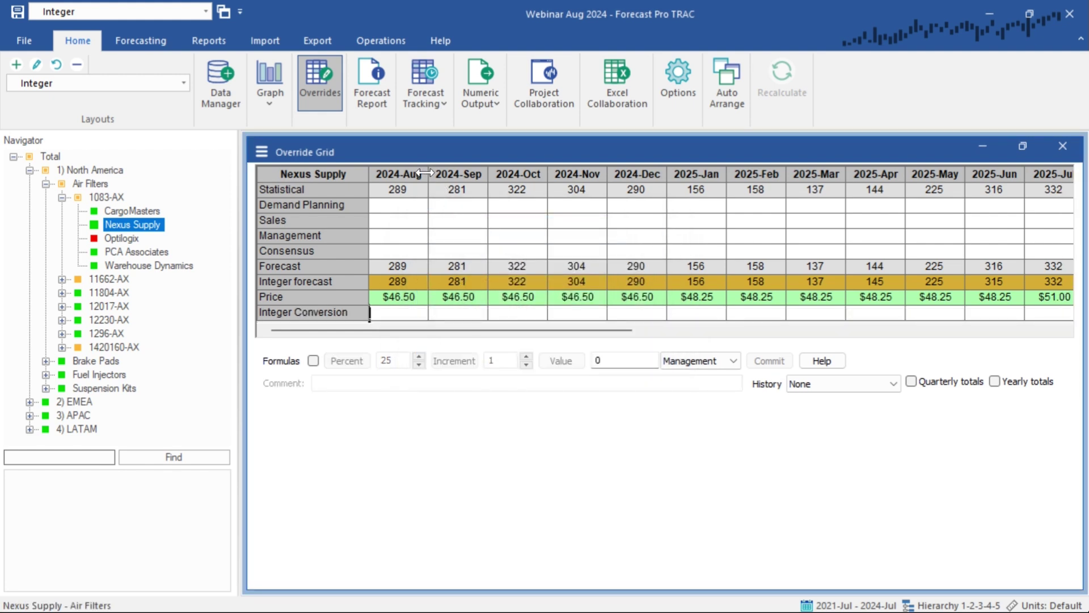
Widen the 2024-Aug column and enter the formula ={Integer forecast}*{Price} in its Integer Conversion cell.
left_click_drag(427, 174, 521, 173)
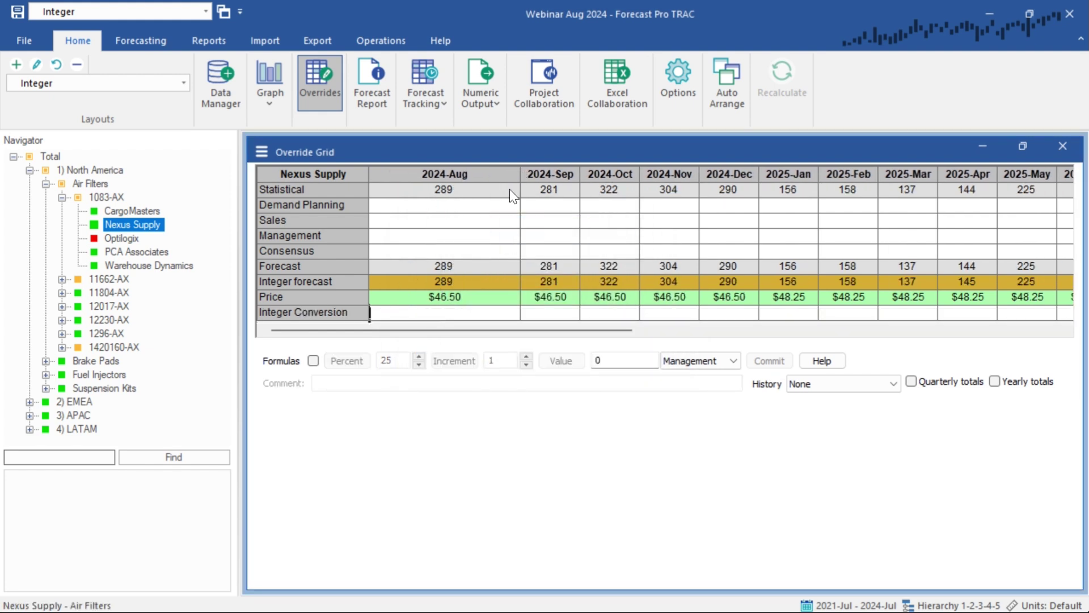
left_click(460, 317)
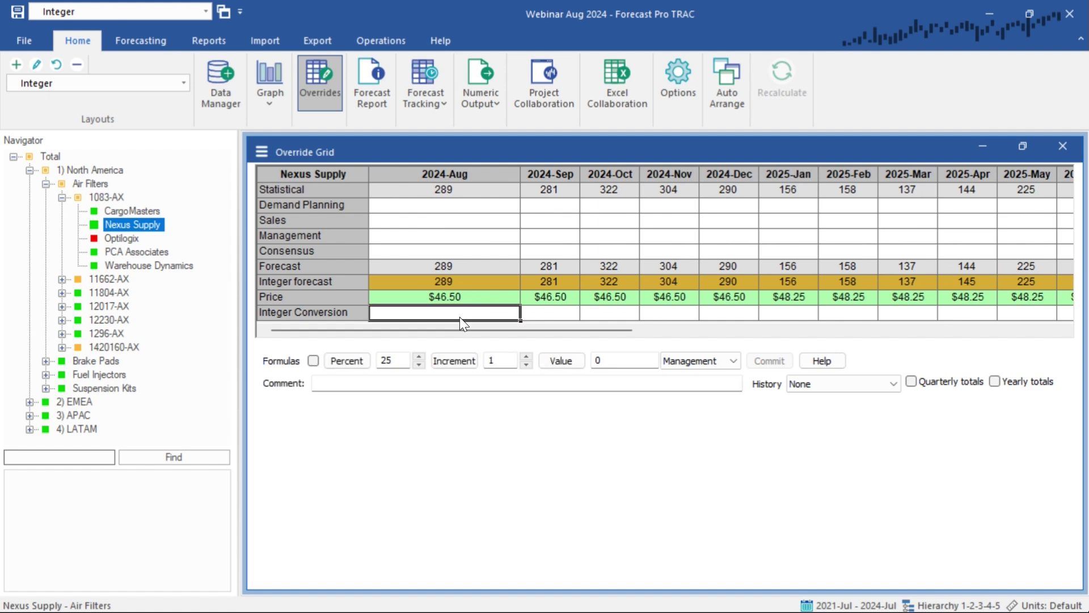
type("=")
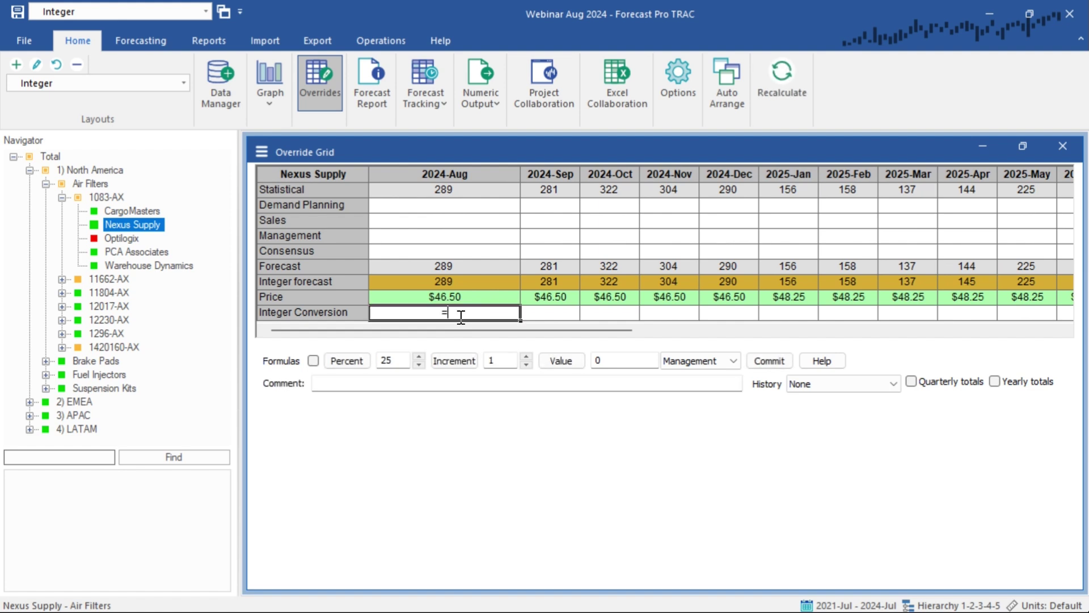
left_click(450, 278)
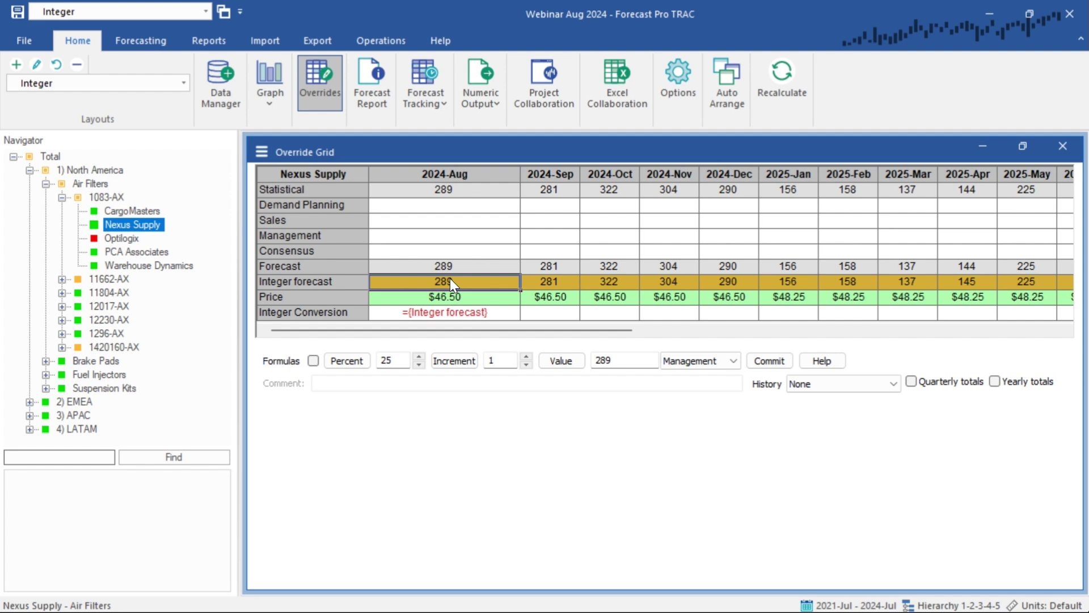
key("Return")
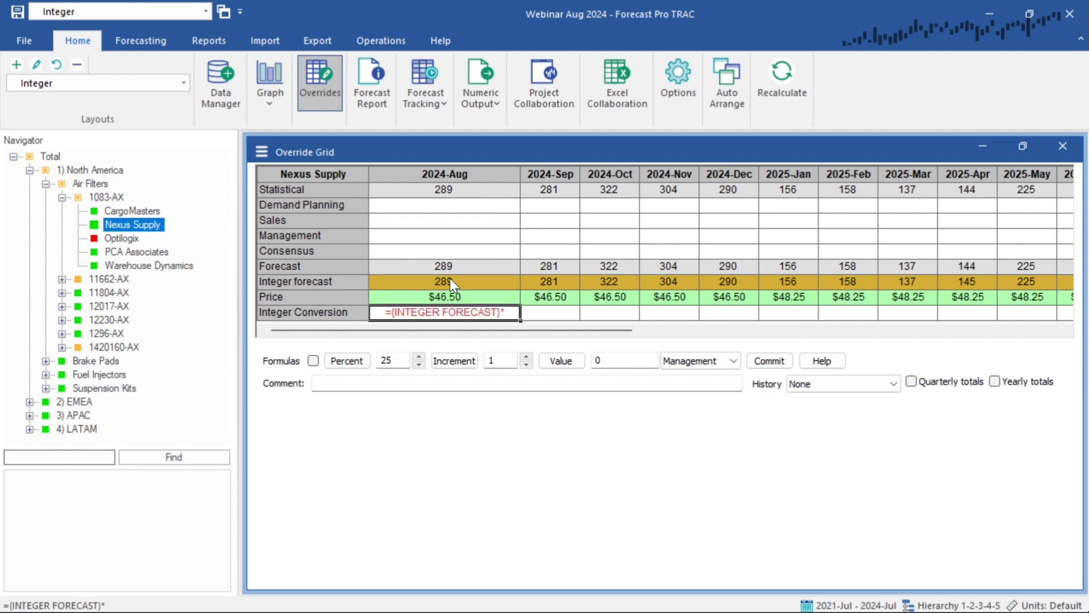
left_click(451, 293)
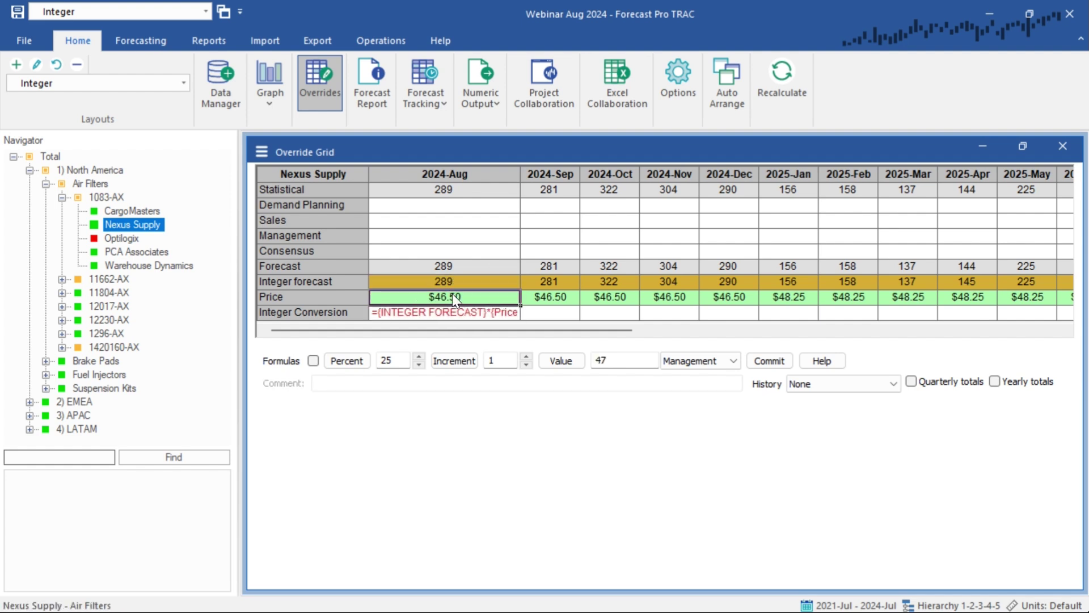
key("Return")
key("Tab")
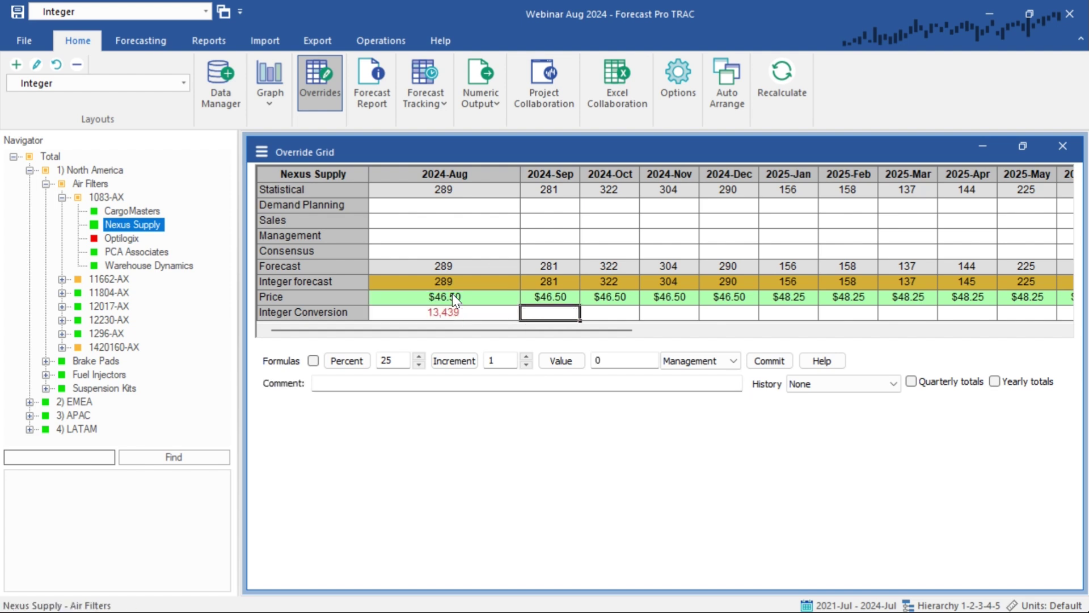
Copy the 2024-Aug Integer Conversion formula across 2024-Sep to 2025-Jul and commit the changes.
left_click(448, 316)
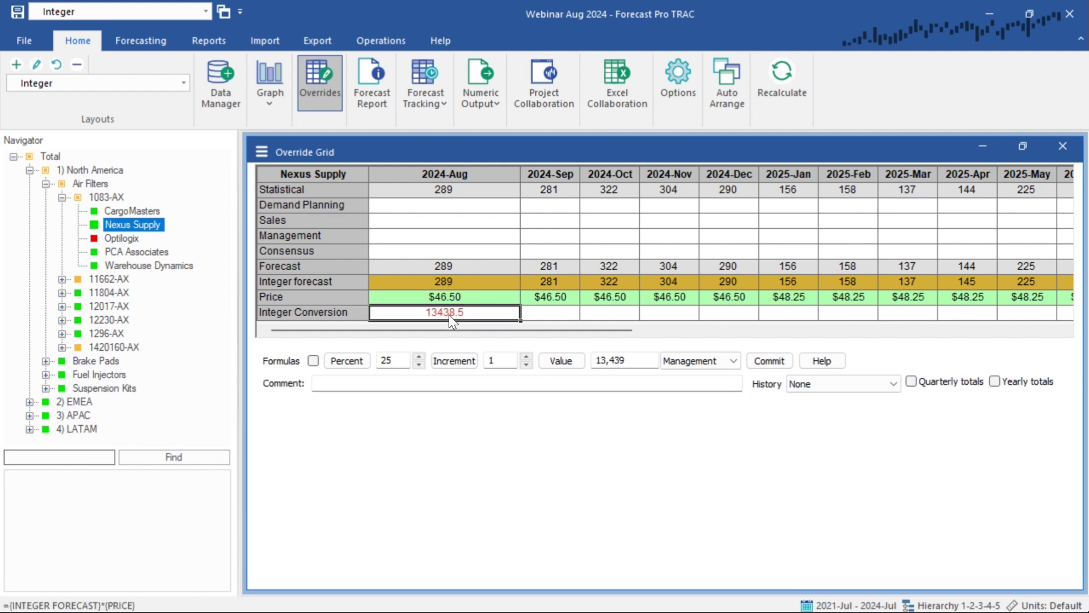
right_click(448, 314)
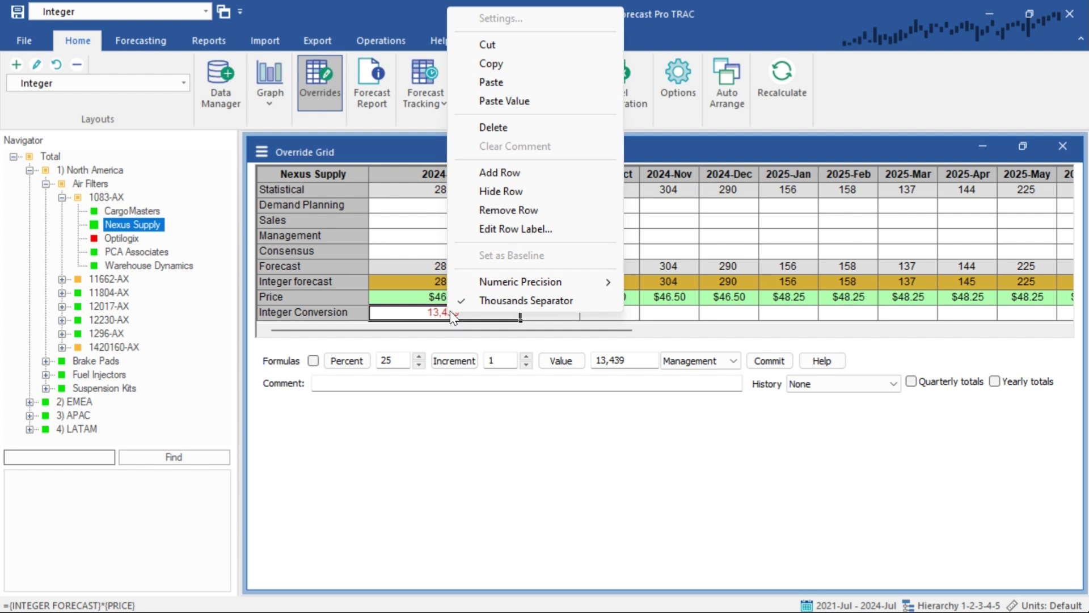
left_click(491, 64)
left_click_drag(482, 315, 983, 324)
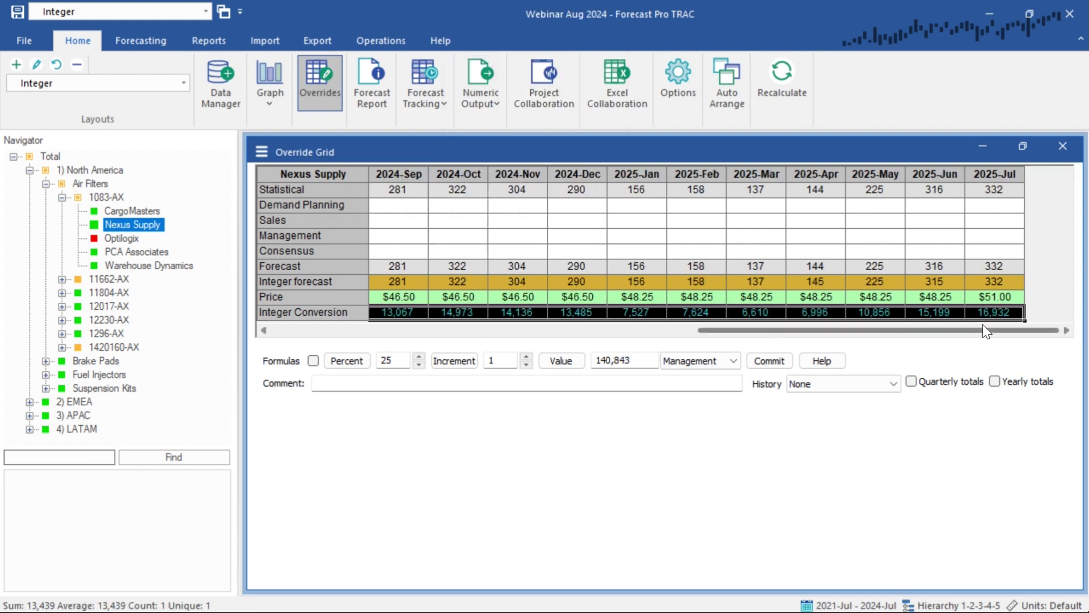
left_click(777, 362)
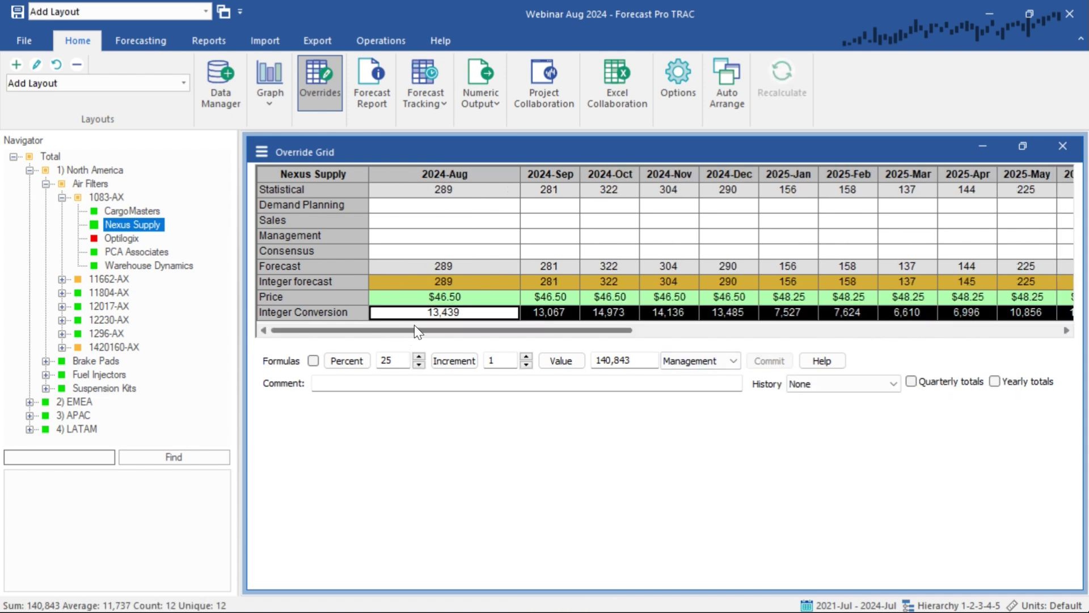
Check the Integer Conversion row for CargoMasters and Optilogix, and the 2024-Aug formula for Nexus Supply.
left_click(122, 212)
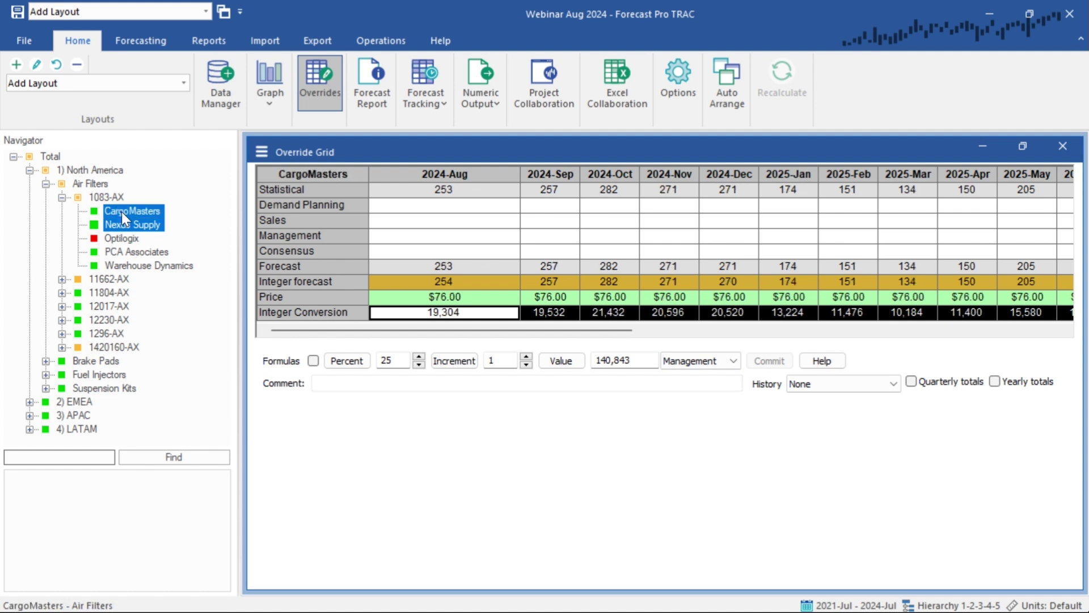
left_click(119, 240)
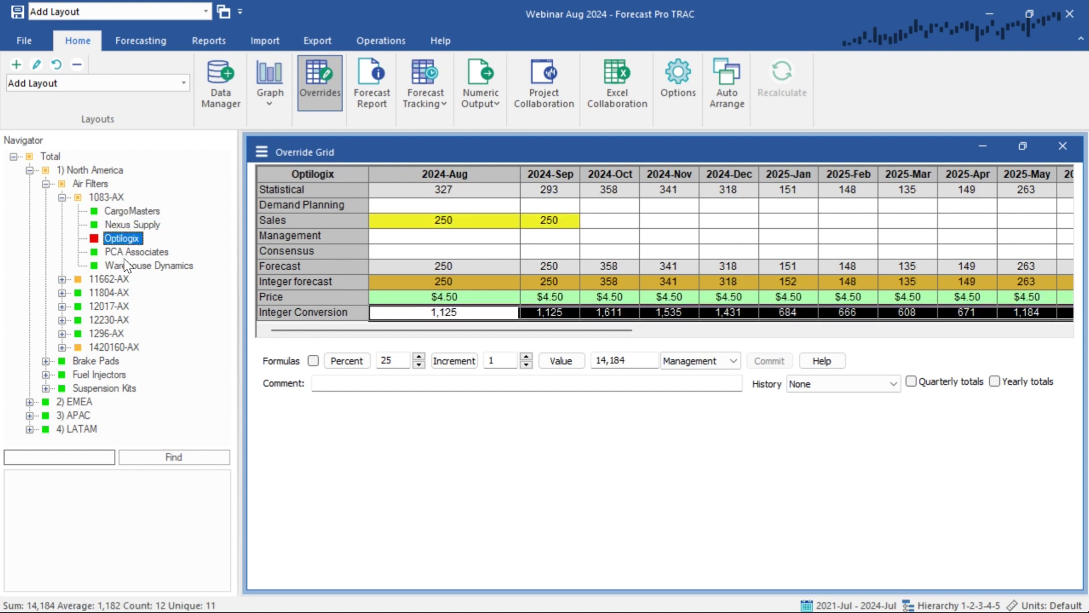
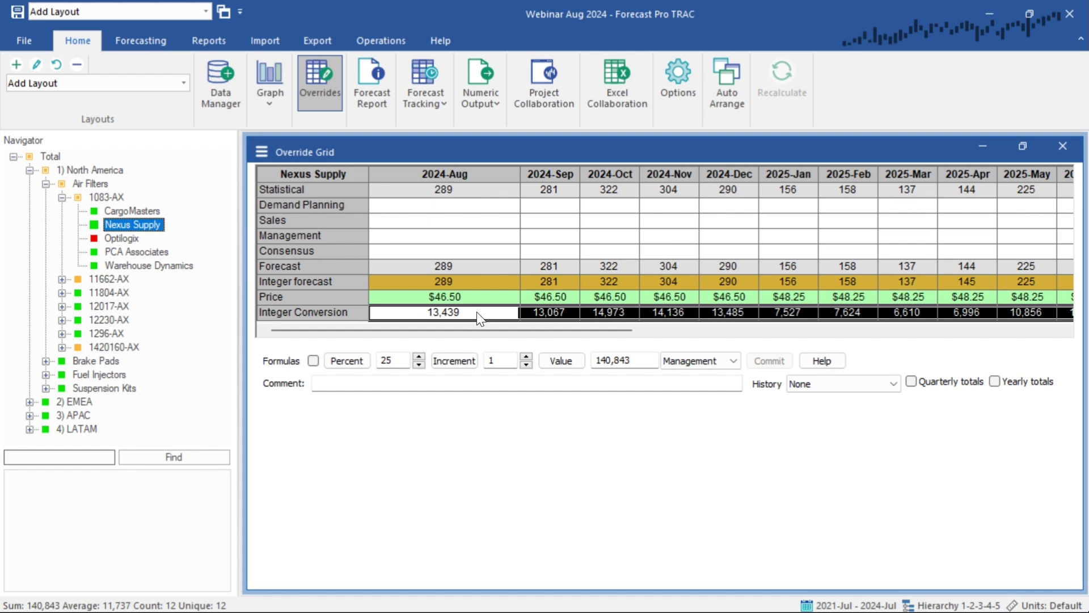
left_click(494, 313)
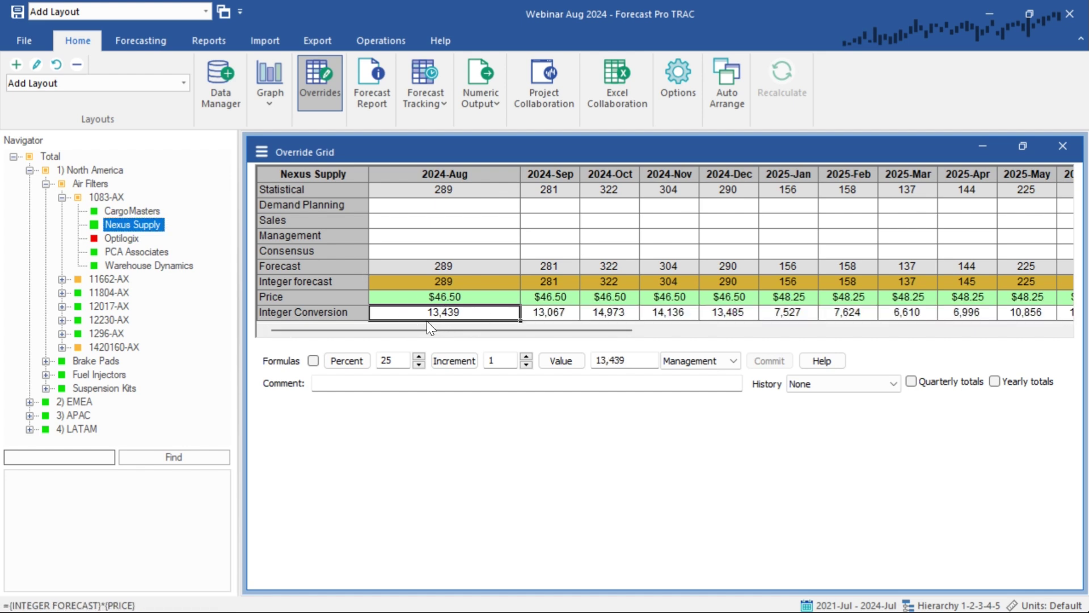
Set the Integer Conversion row's format to Currency in the override grid settings.
left_click(263, 152)
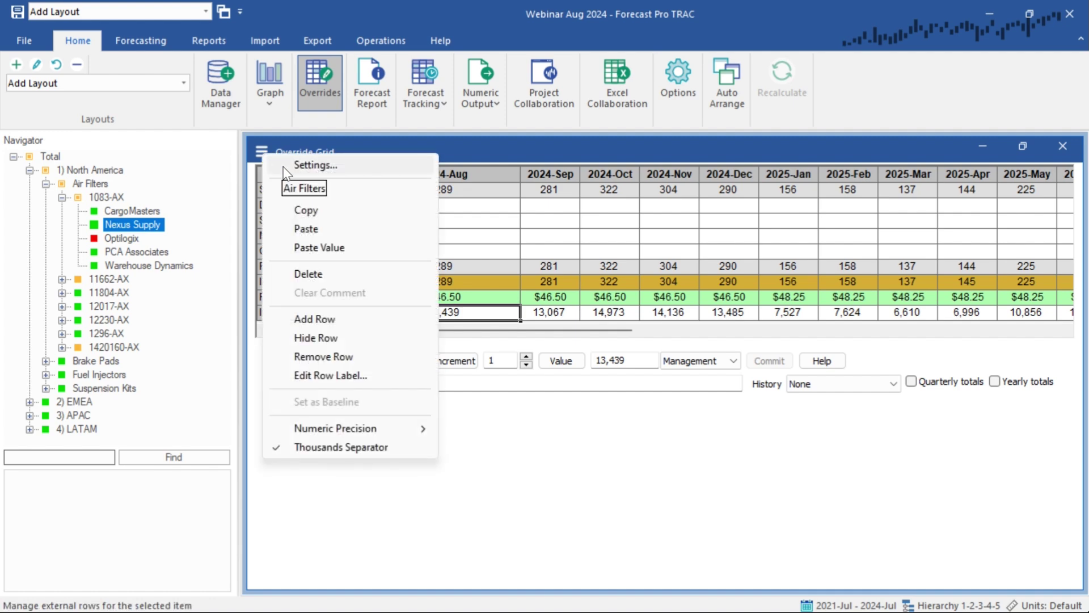
left_click(295, 165)
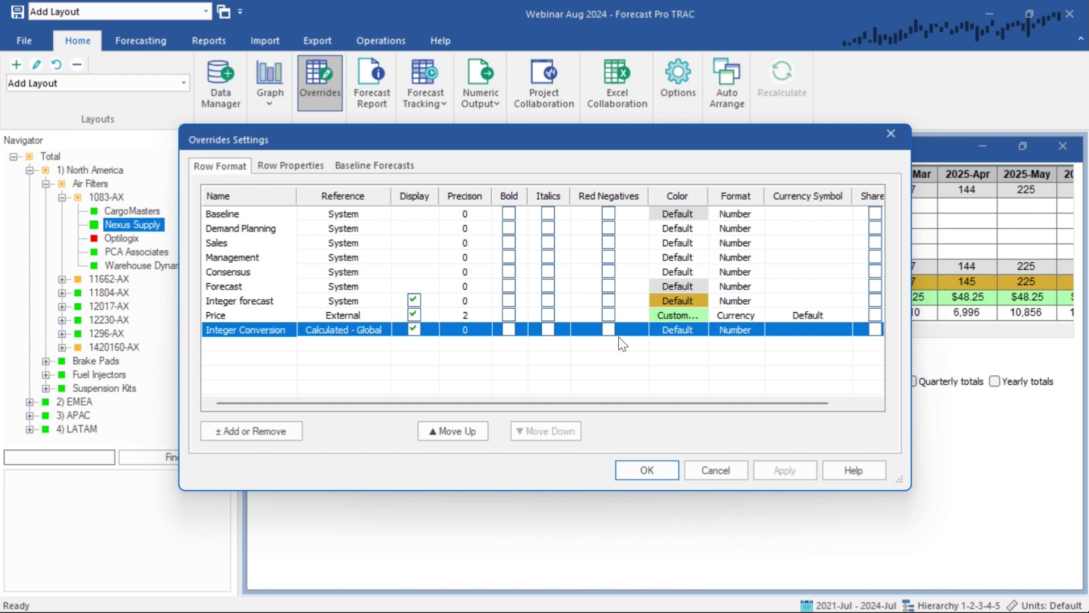
left_click(739, 335)
left_click(756, 330)
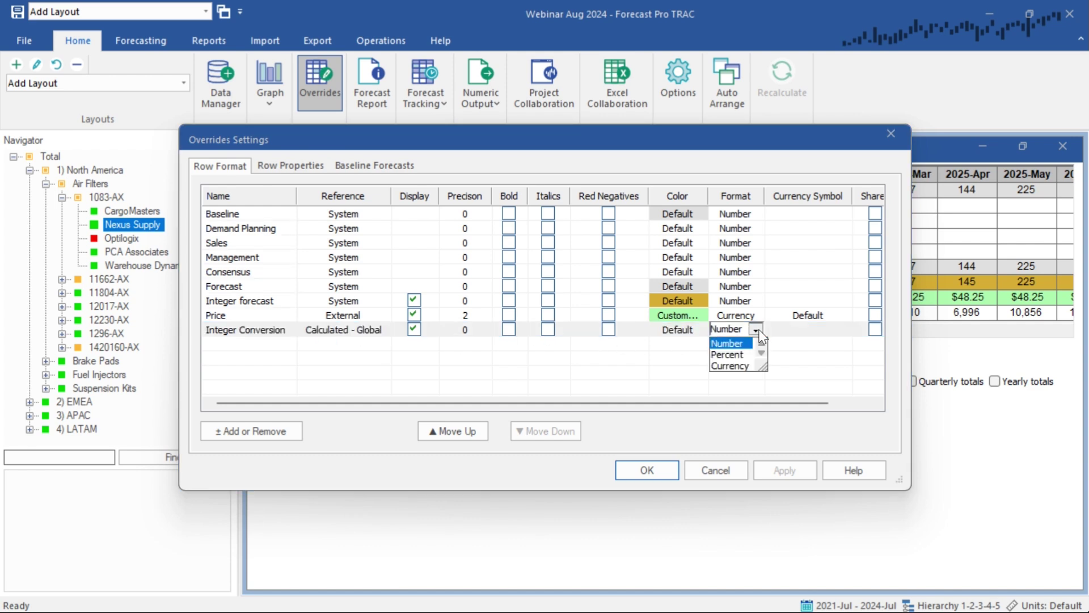
left_click(738, 366)
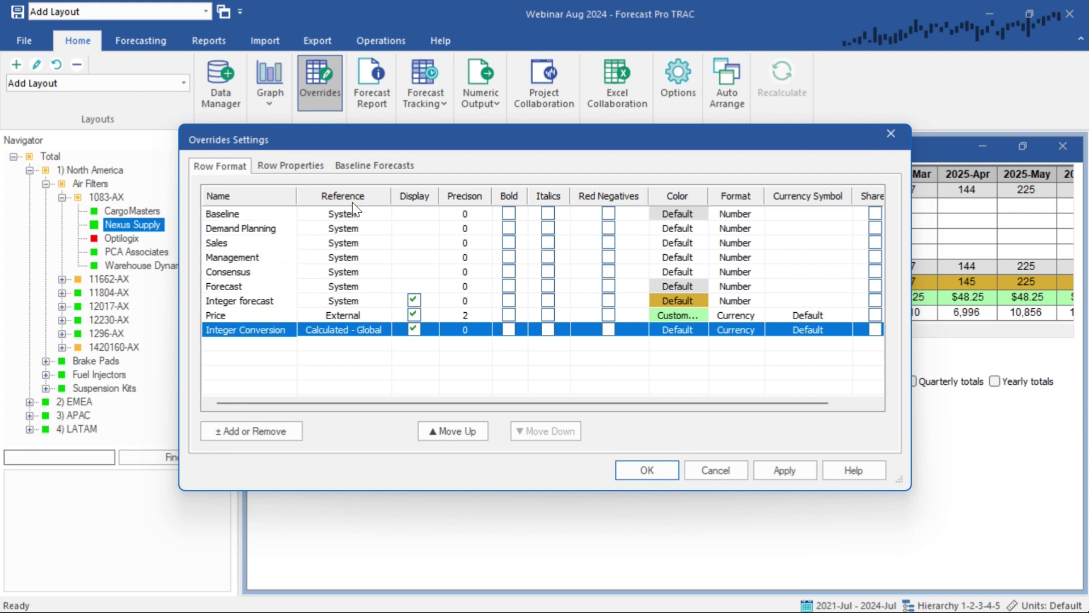
Review the Integer Conversion row's hierarchy level options and set its Pin to property to Column in the override settings.
left_click(293, 166)
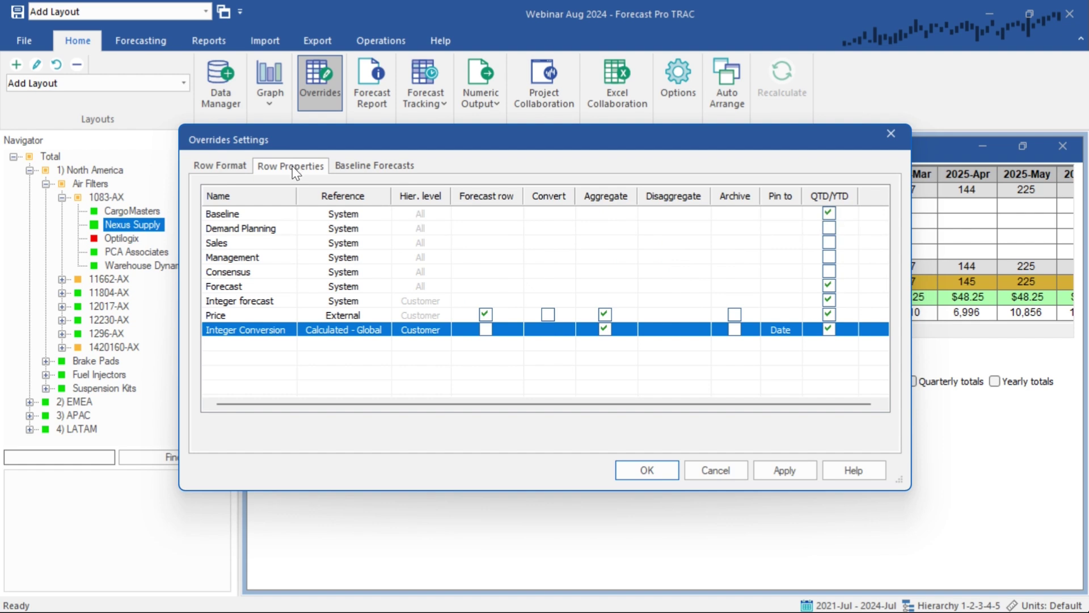
left_click(431, 330)
left_click(446, 330)
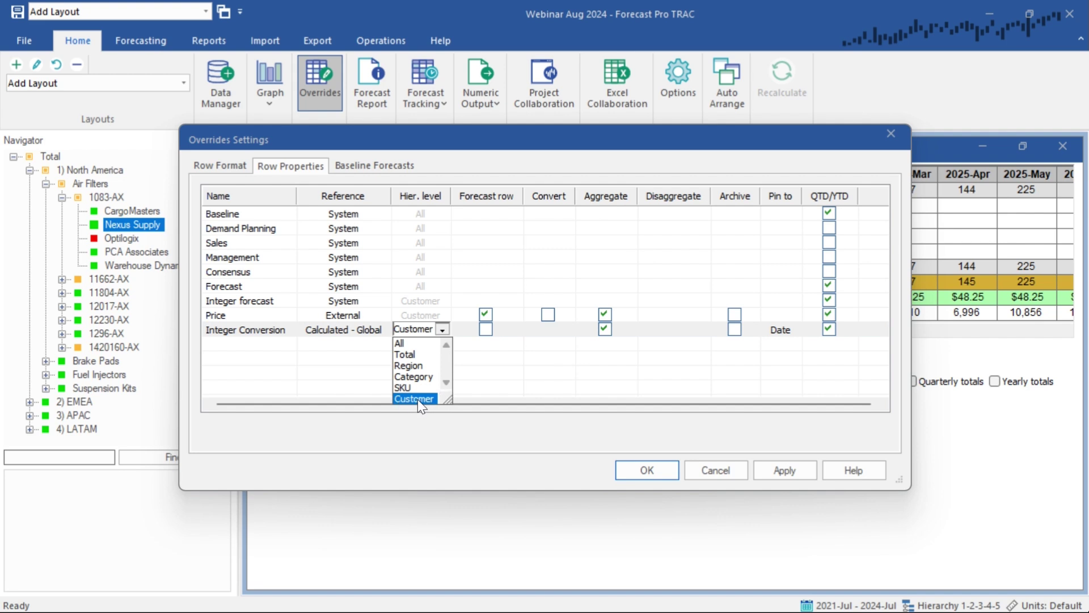
left_click(498, 377)
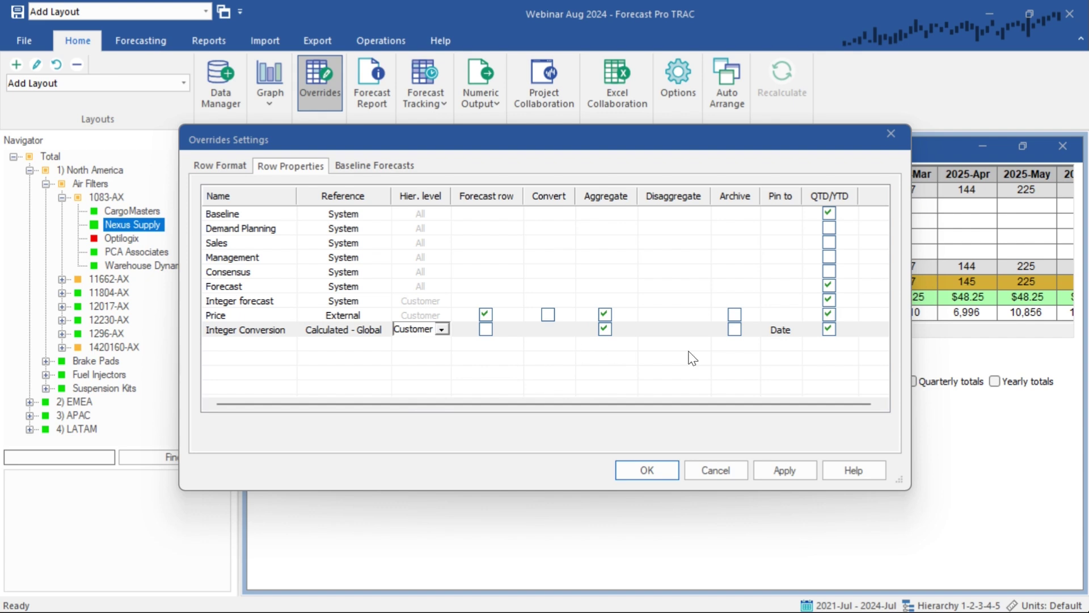
left_click(784, 334)
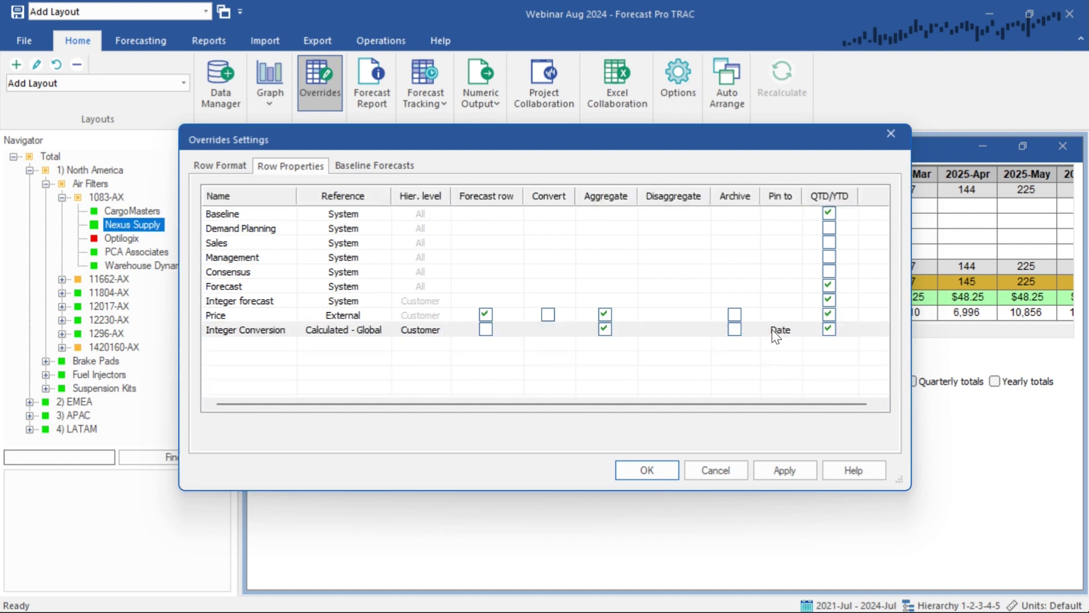
left_click(793, 335)
left_click(793, 332)
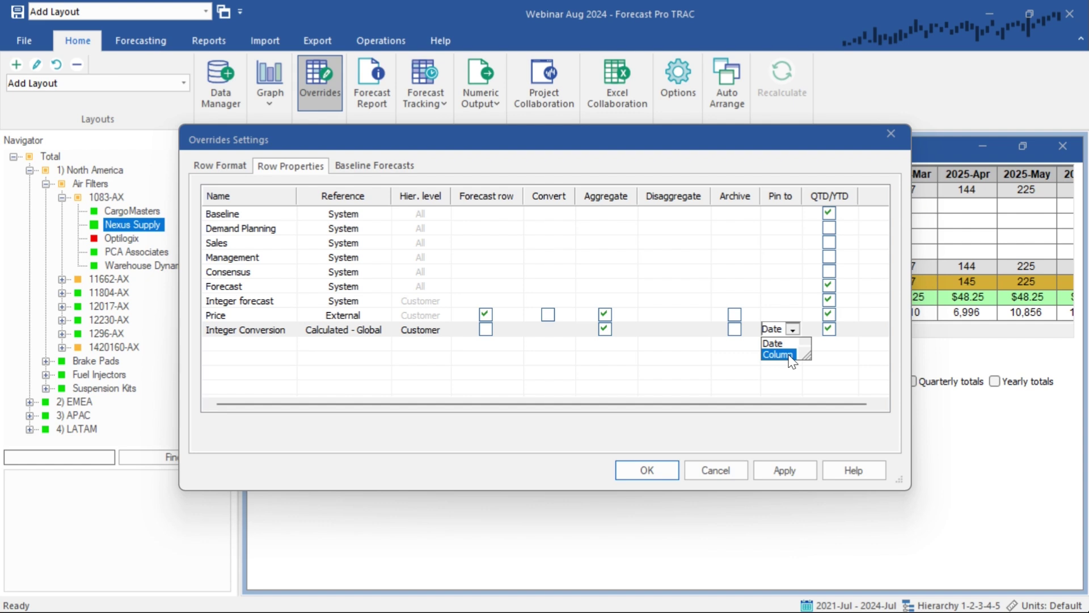
left_click(778, 354)
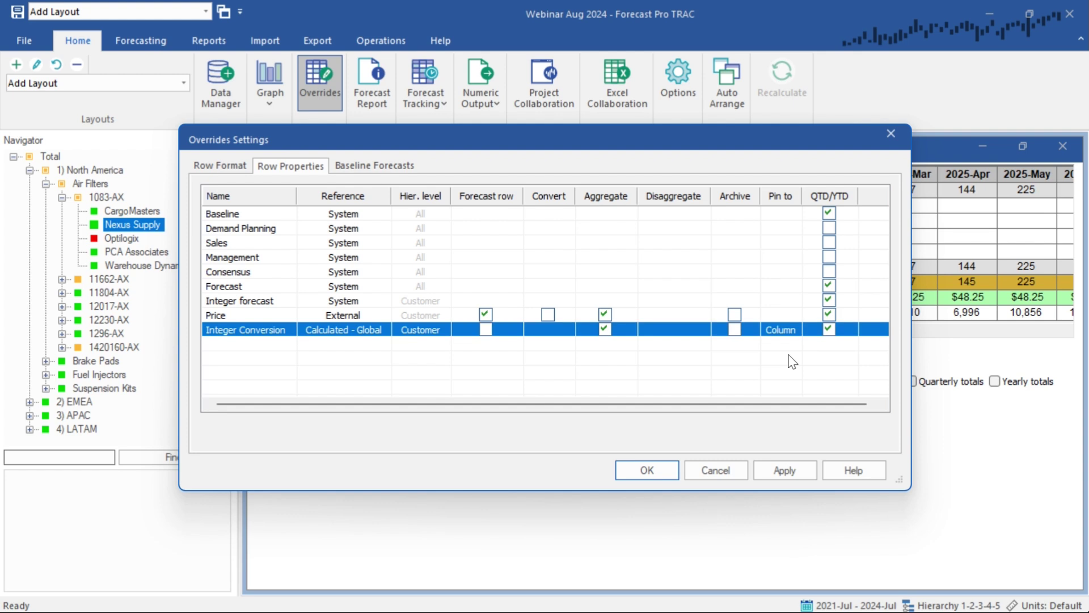
left_click(646, 470)
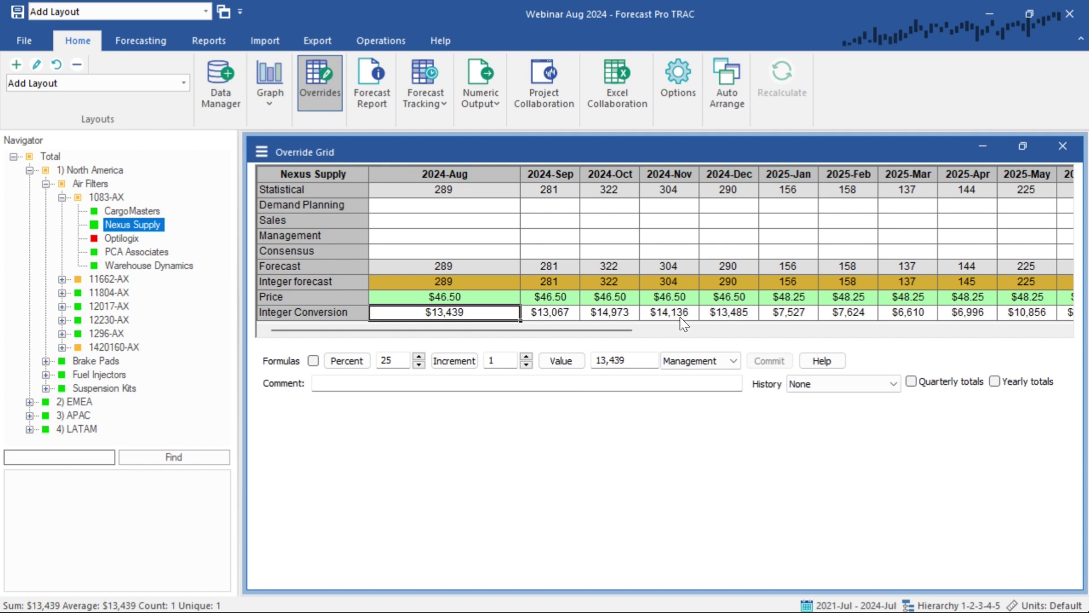
Check the Integer Conversion row for SKU 1083-AX, the Air Filters category and CargoMasters.
left_click(105, 198)
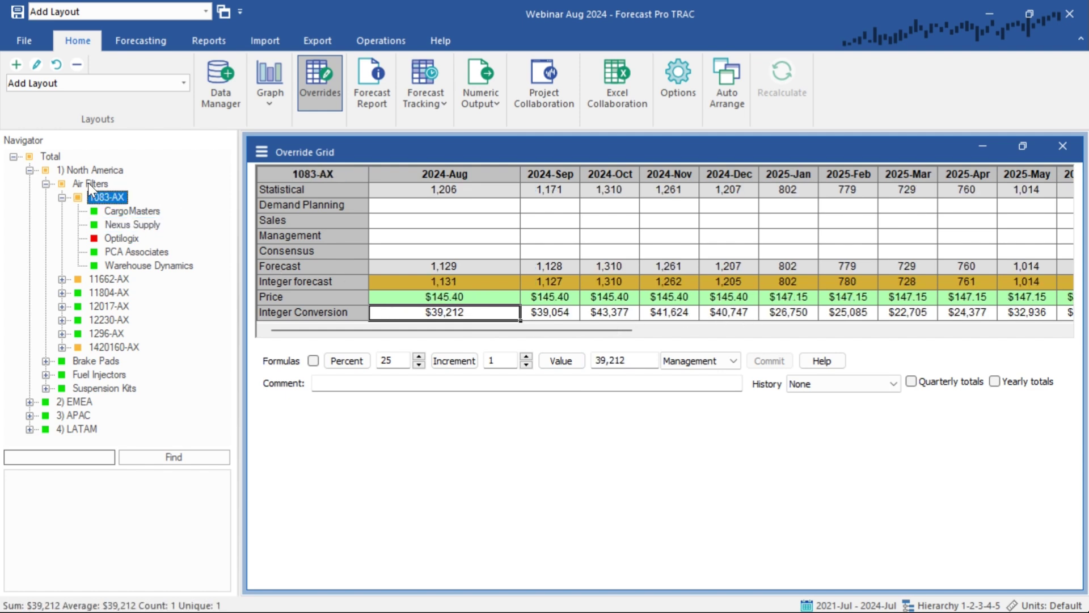
left_click(87, 185)
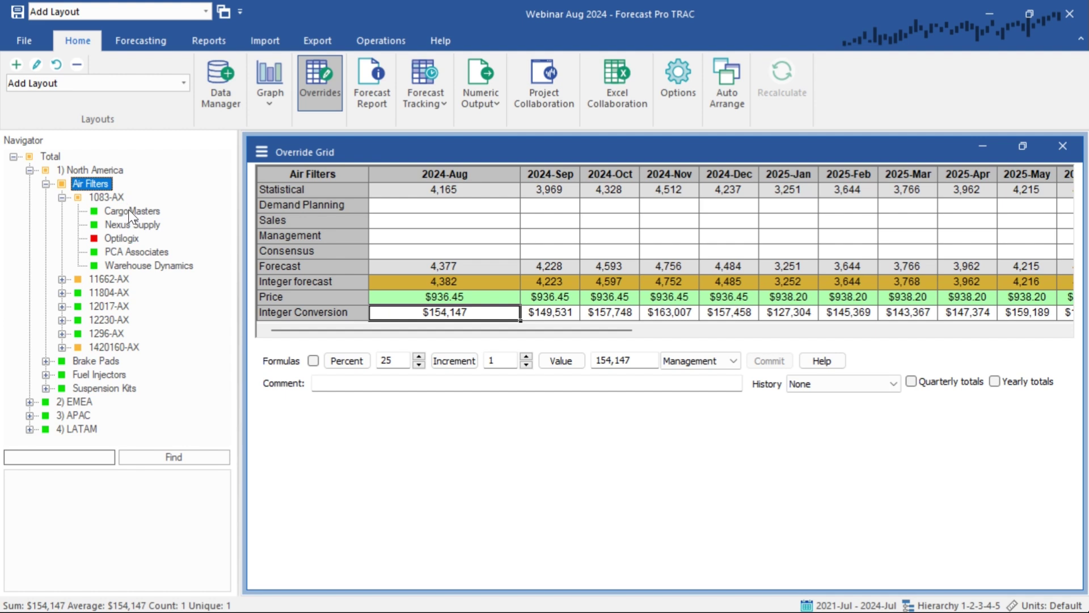
left_click(128, 210)
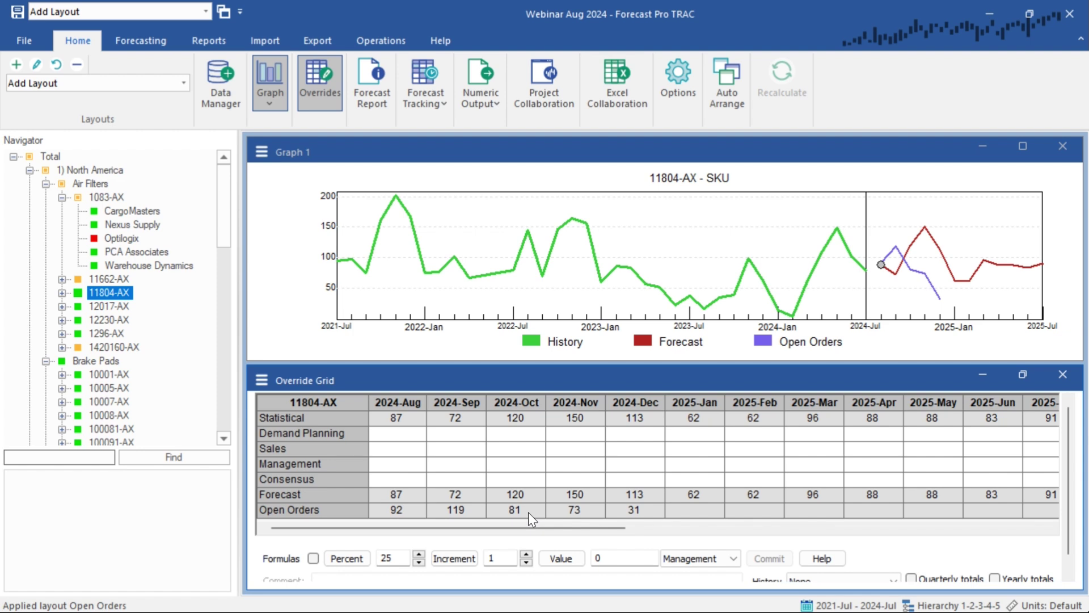
Add a global calculated row named Largest Forecast v Open Orders to the override grid of SKU 11804-AX.
right_click(326, 512)
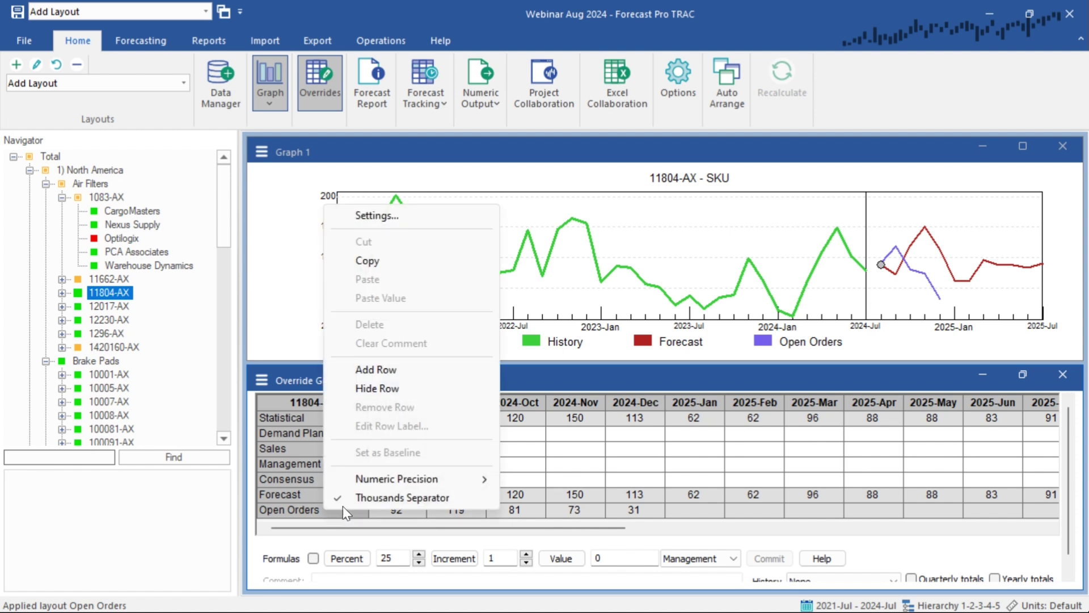
left_click(390, 374)
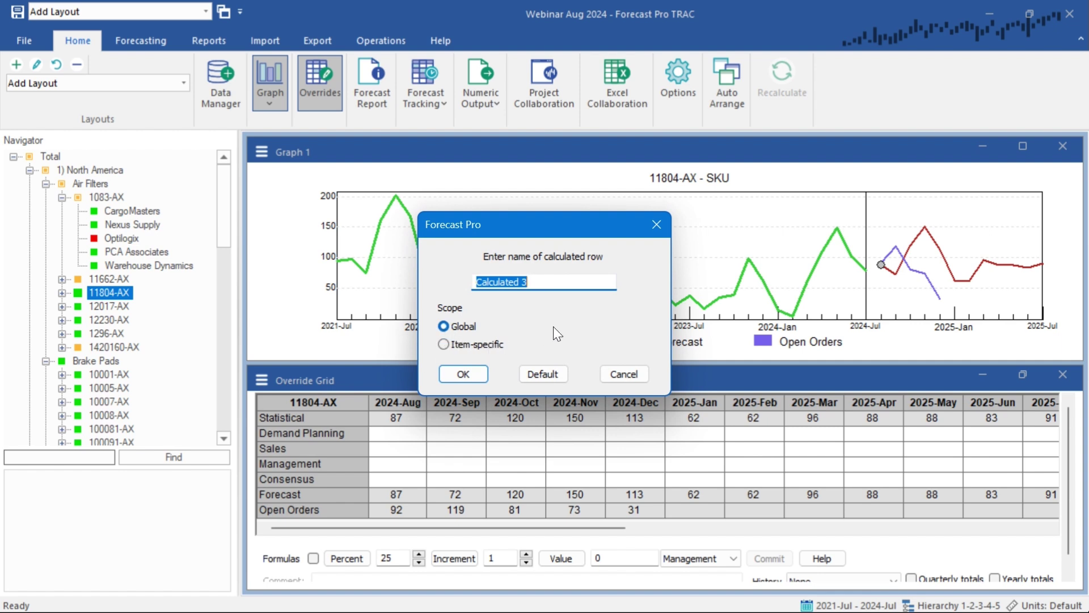
type("Lar")
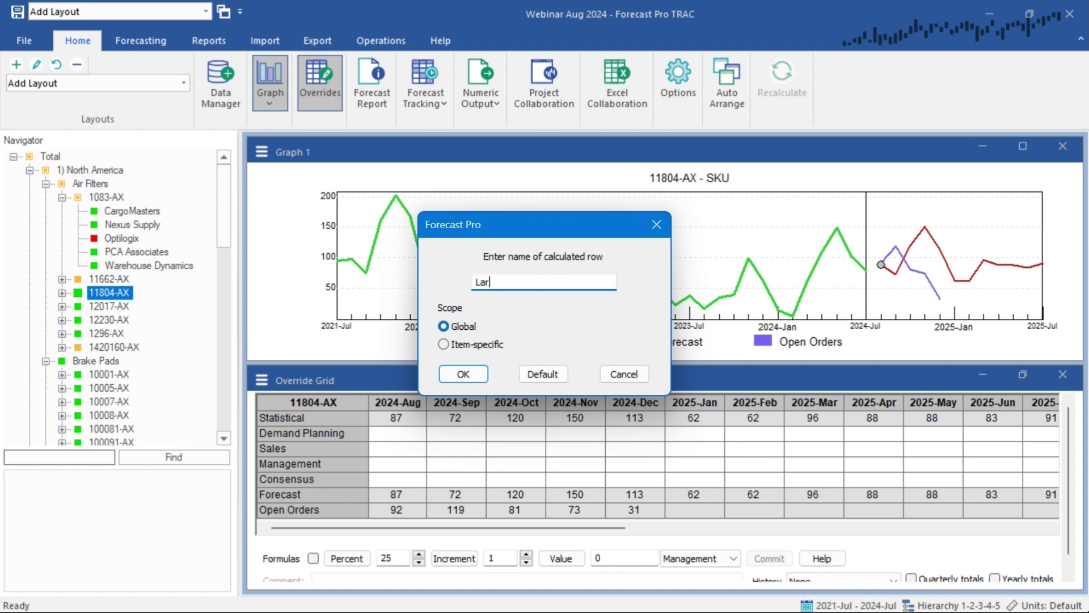
type("gest Forecast v Open Orders")
key("Return")
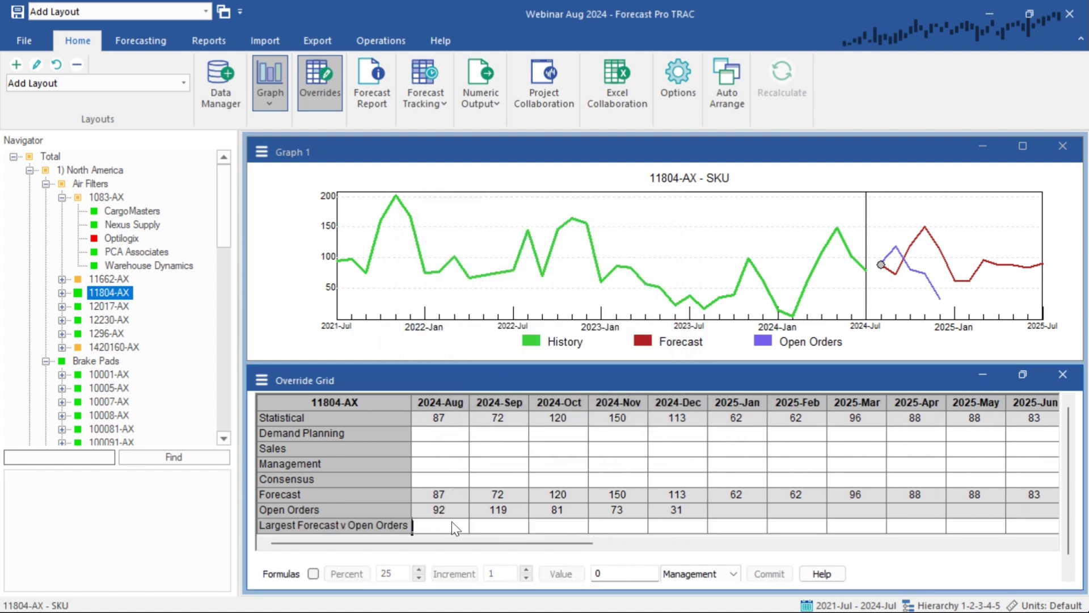
Widen the 2024-Aug column and enter the formula =MAX(HISTFC,{Open Orders}) in its Largest Forecast v Open Orders cell.
left_click(451, 527)
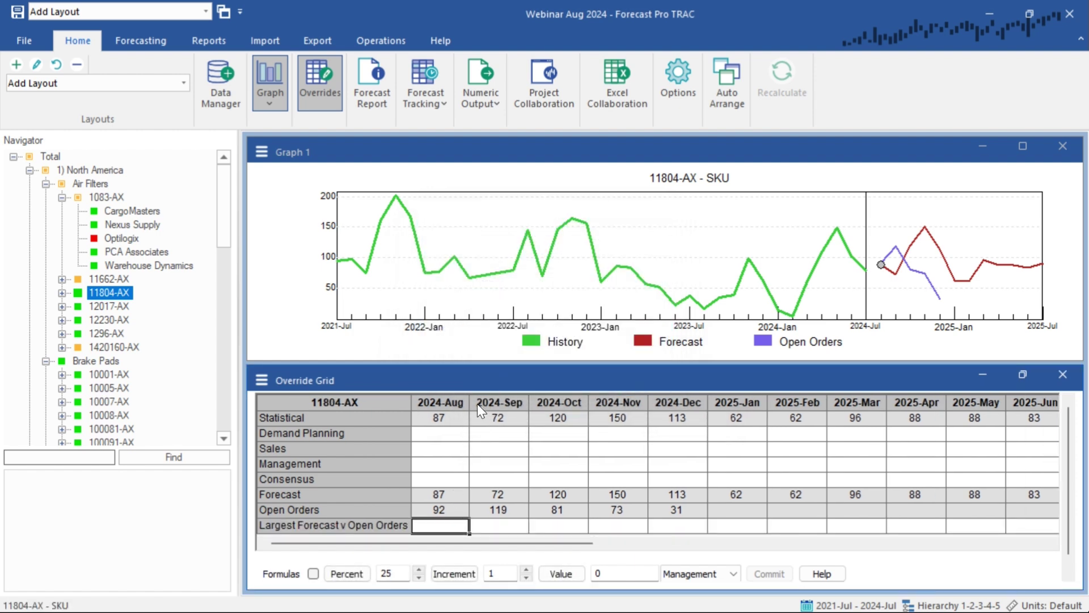
left_click_drag(477, 404, 594, 403)
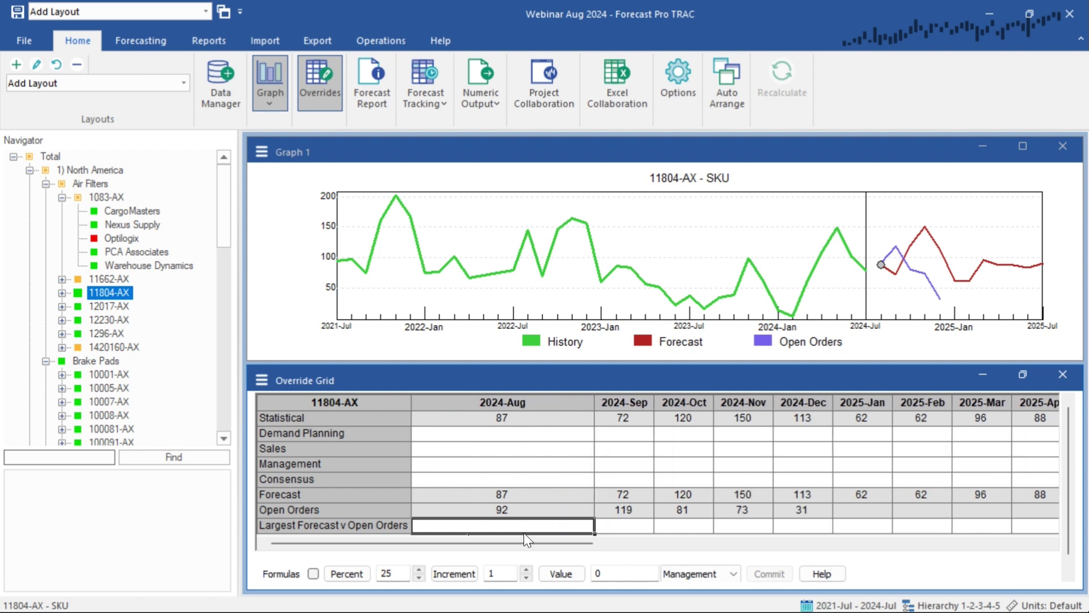
type("=ma")
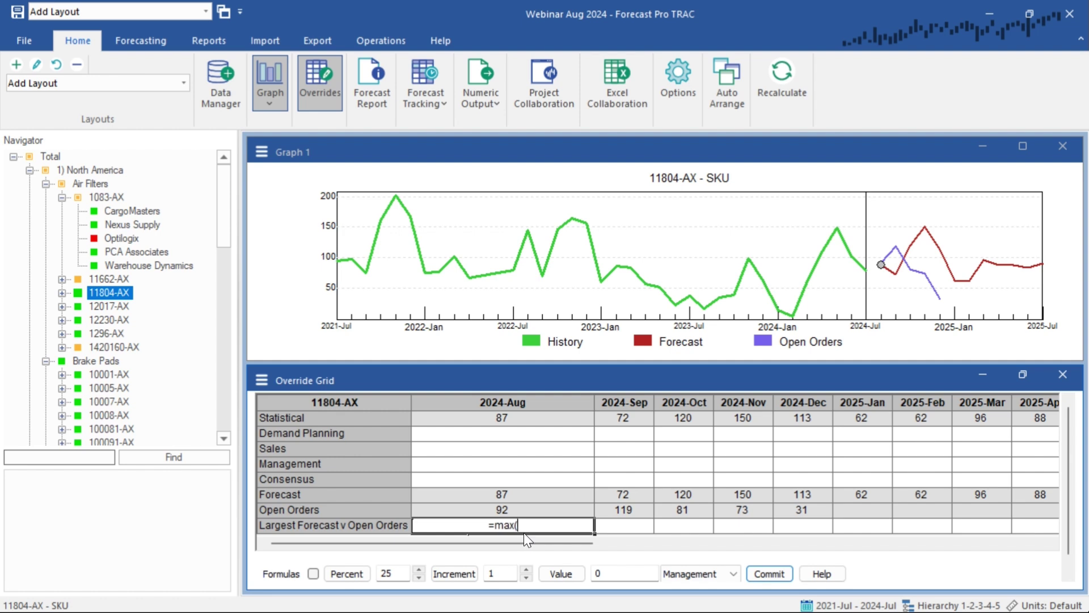
type("x(")
left_click(510, 492)
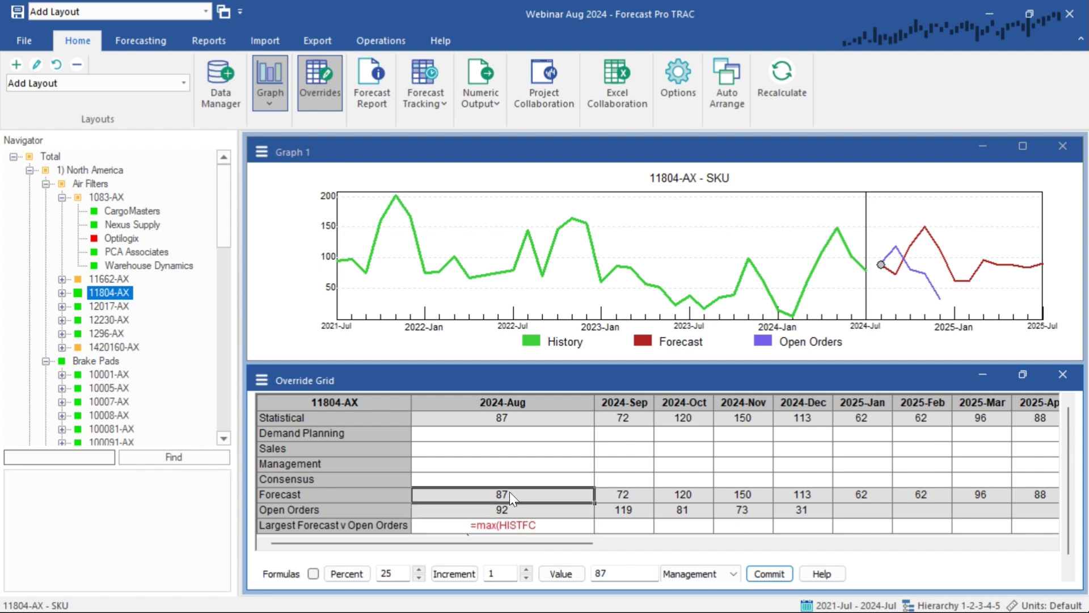
type(",")
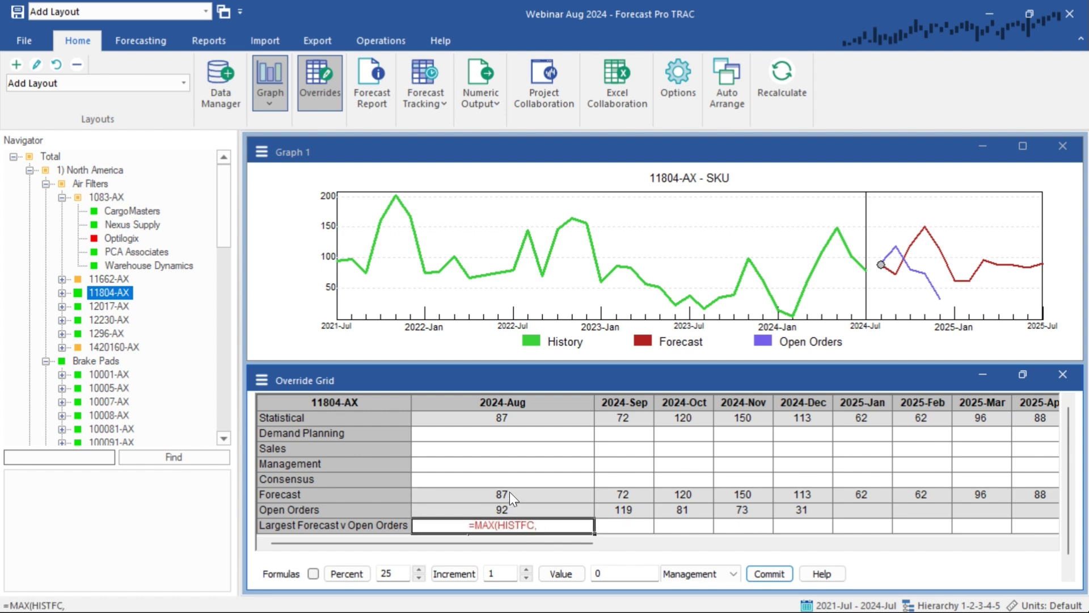
left_click(507, 508)
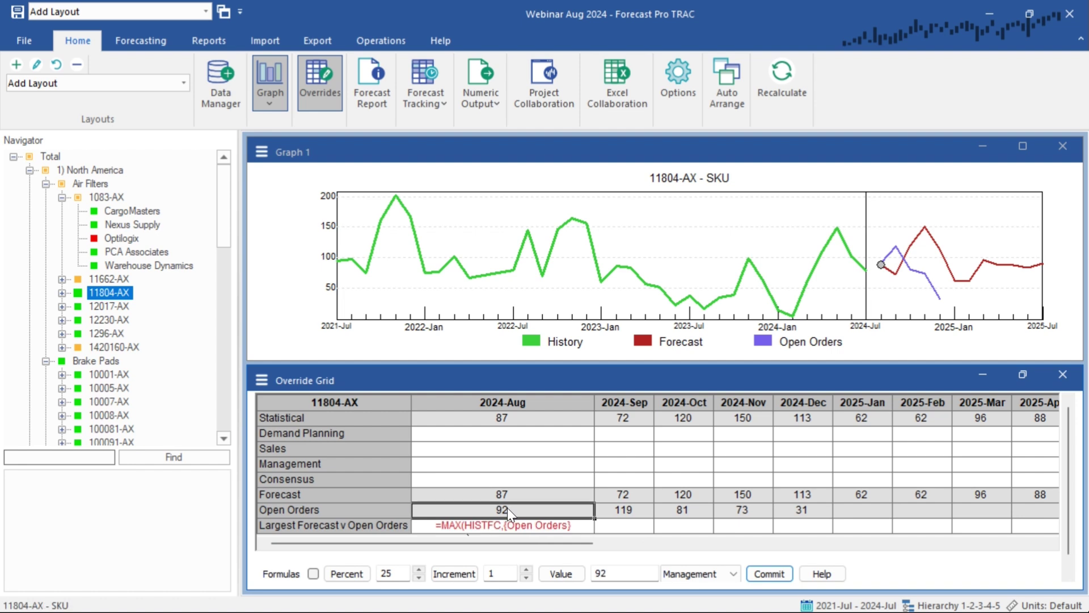
type(")")
key("Return")
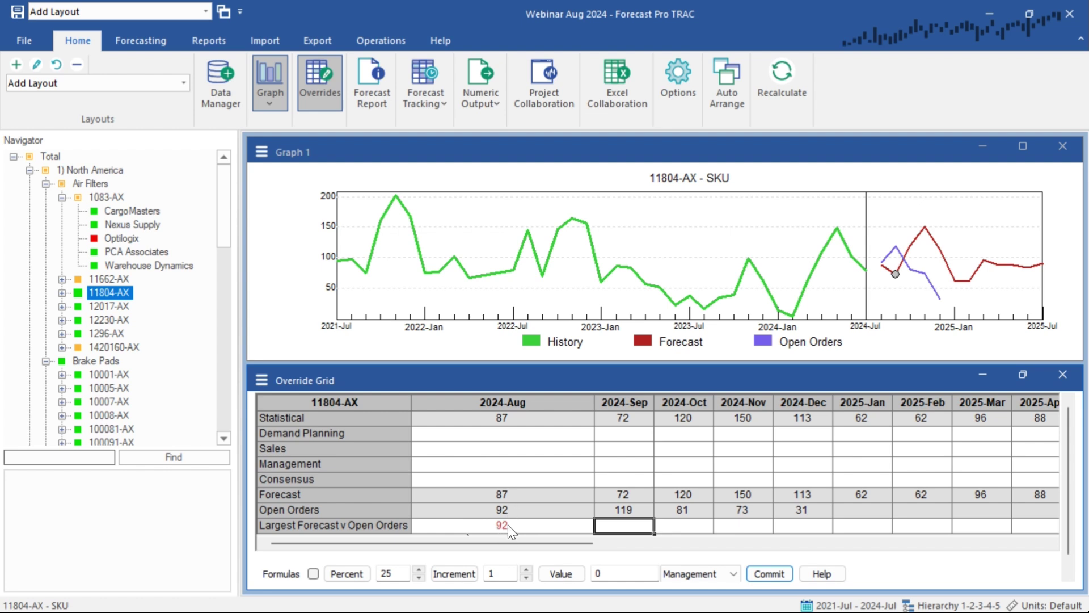
Copy the 2024-Aug Largest Forecast v Open Orders formula across the row to 2025-Jul and commit the changes.
left_click(508, 525)
right_click(508, 525)
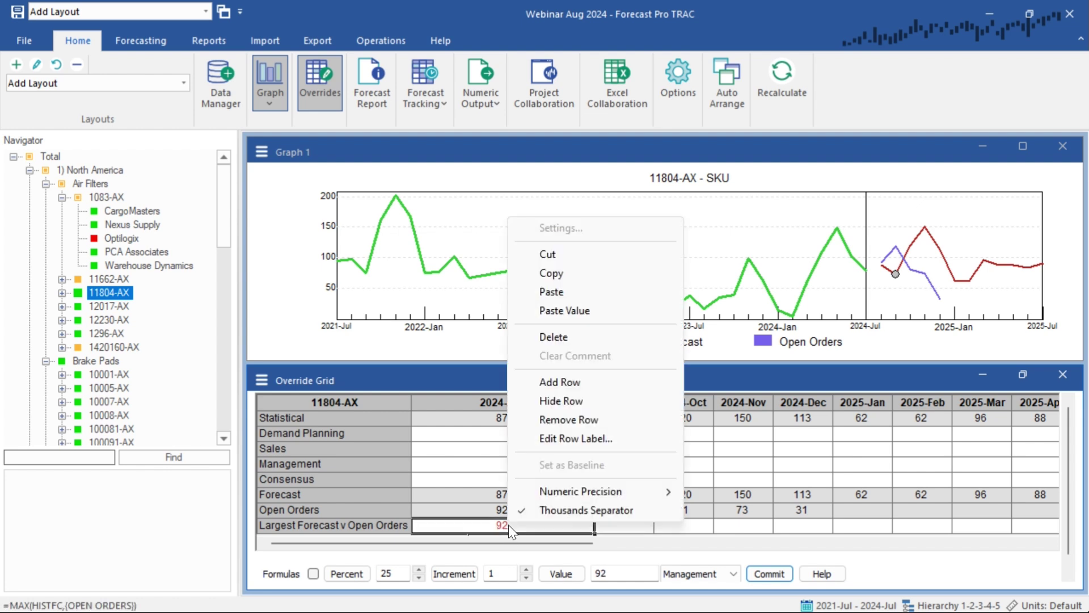
left_click(547, 270)
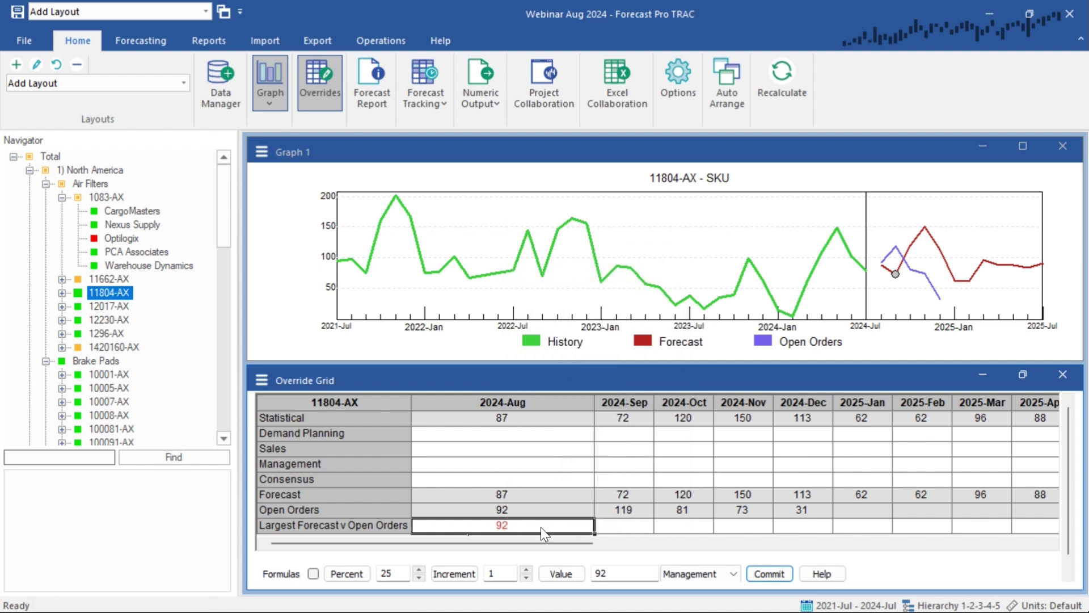
left_click_drag(540, 527, 1084, 521)
key("ctrl+v")
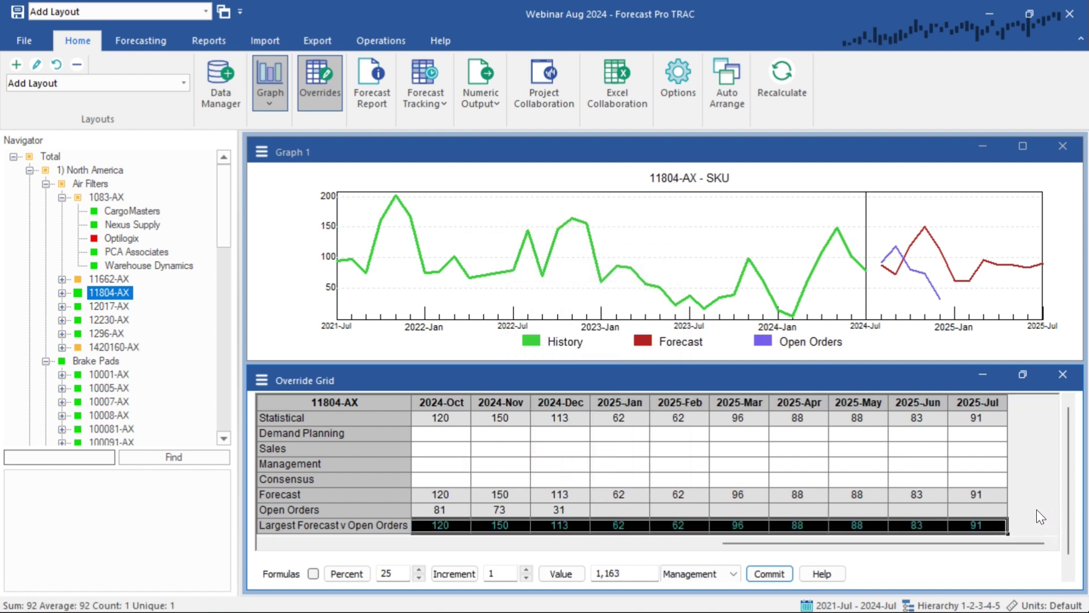
left_click(769, 574)
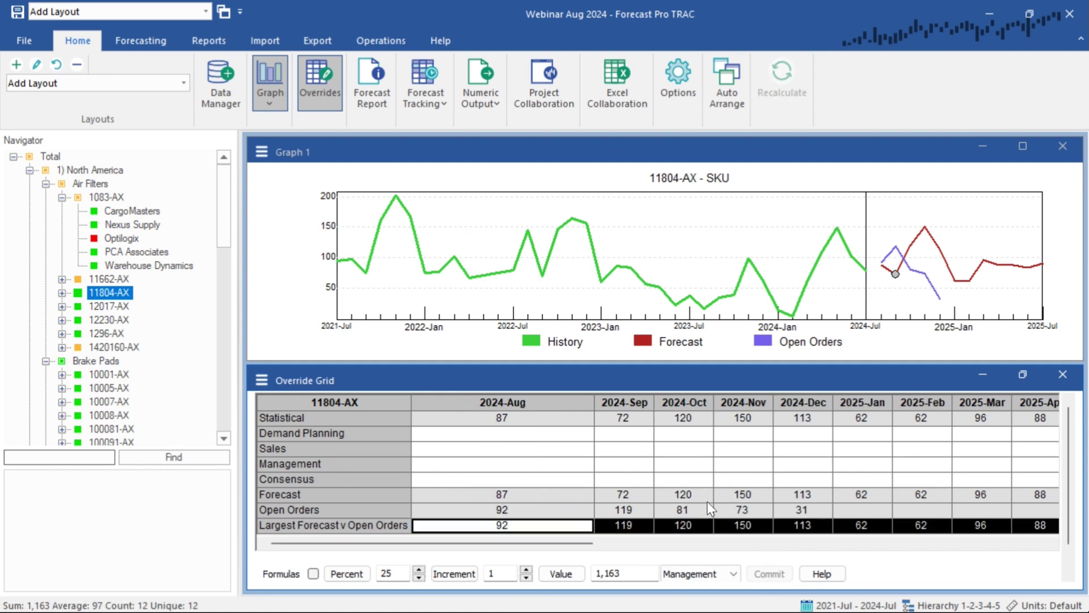
left_click(536, 528)
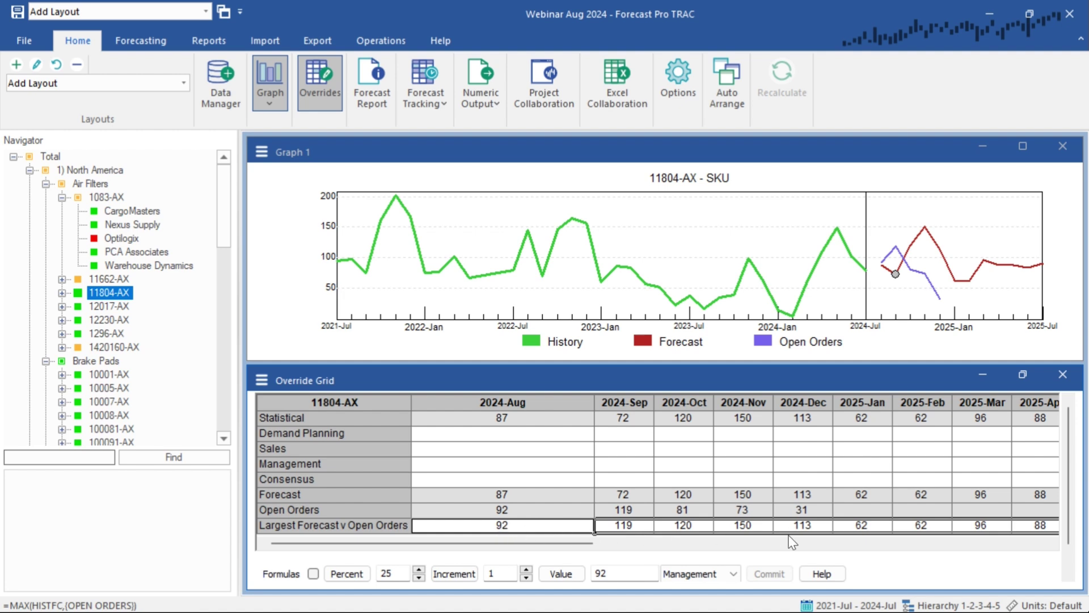
Set the Largest Forecast v Open Orders row's Pin to property to Column in the override settings.
left_click(259, 382)
left_click(324, 90)
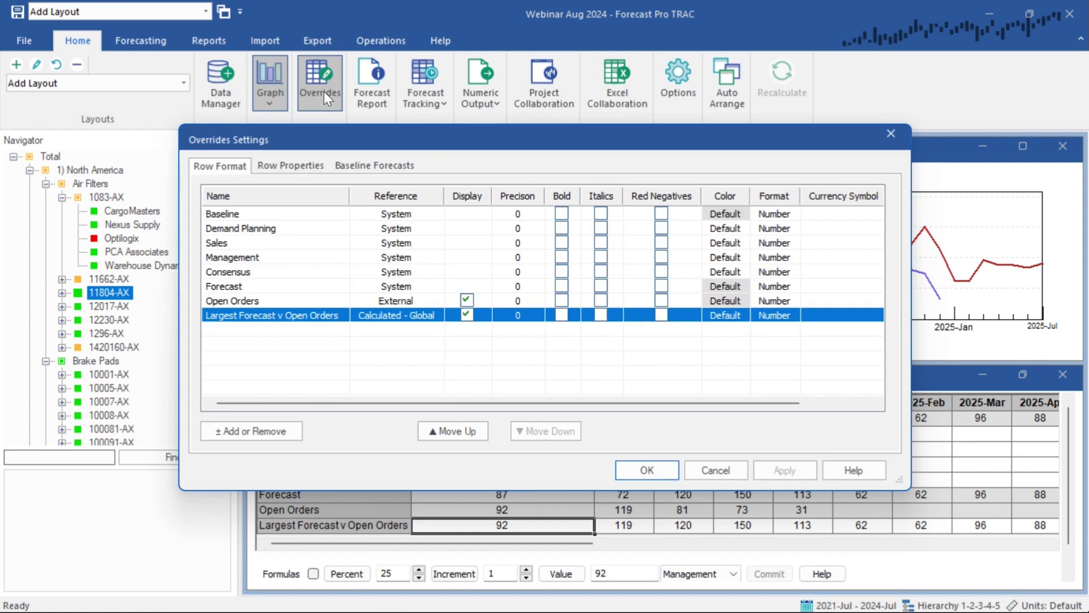
left_click(301, 167)
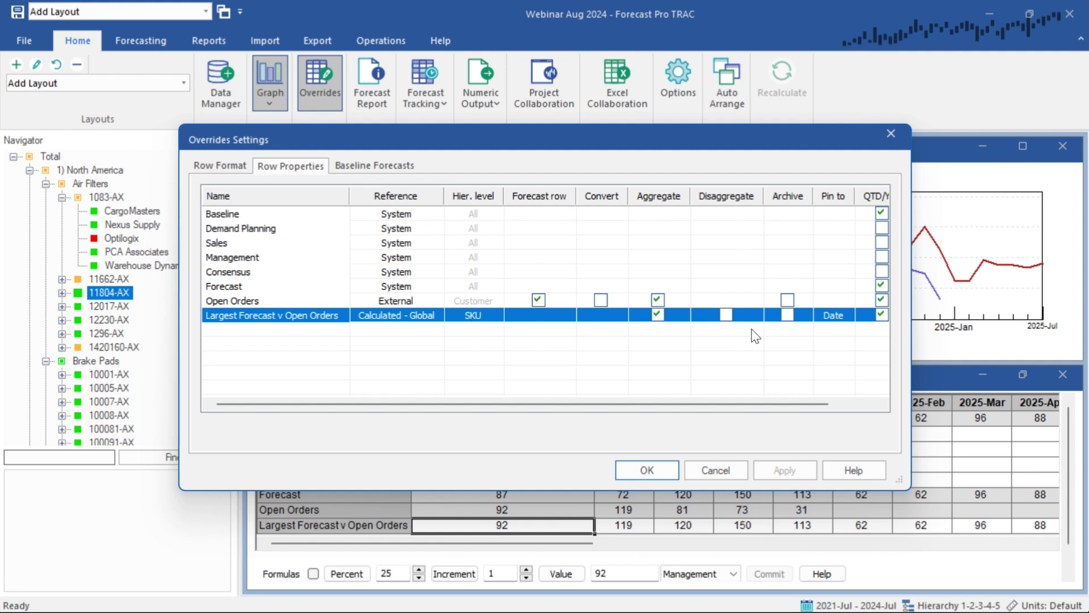
left_click(827, 316)
left_click(847, 315)
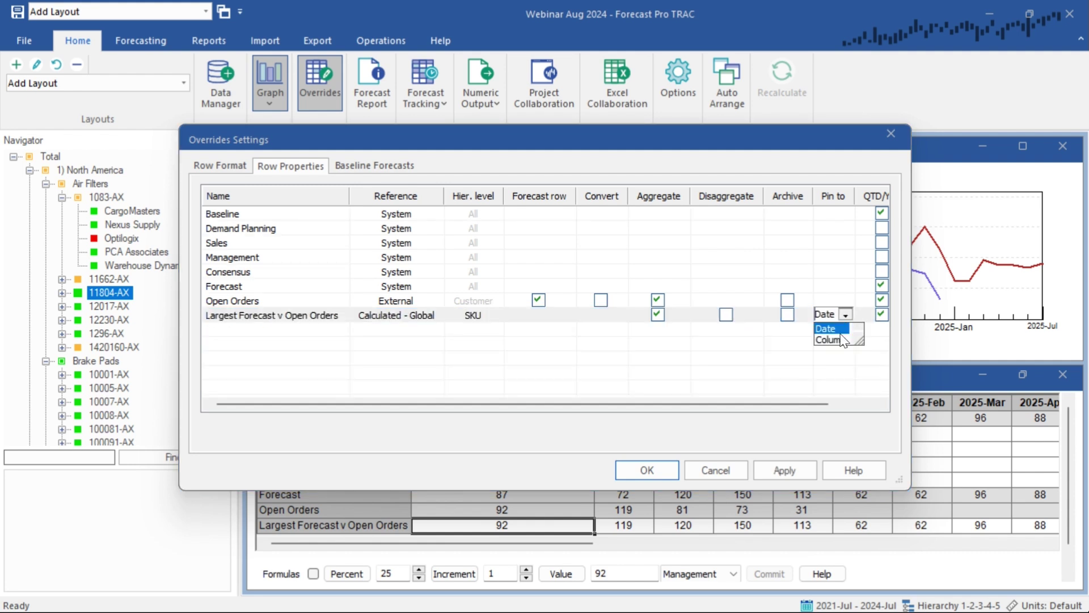
left_click(833, 343)
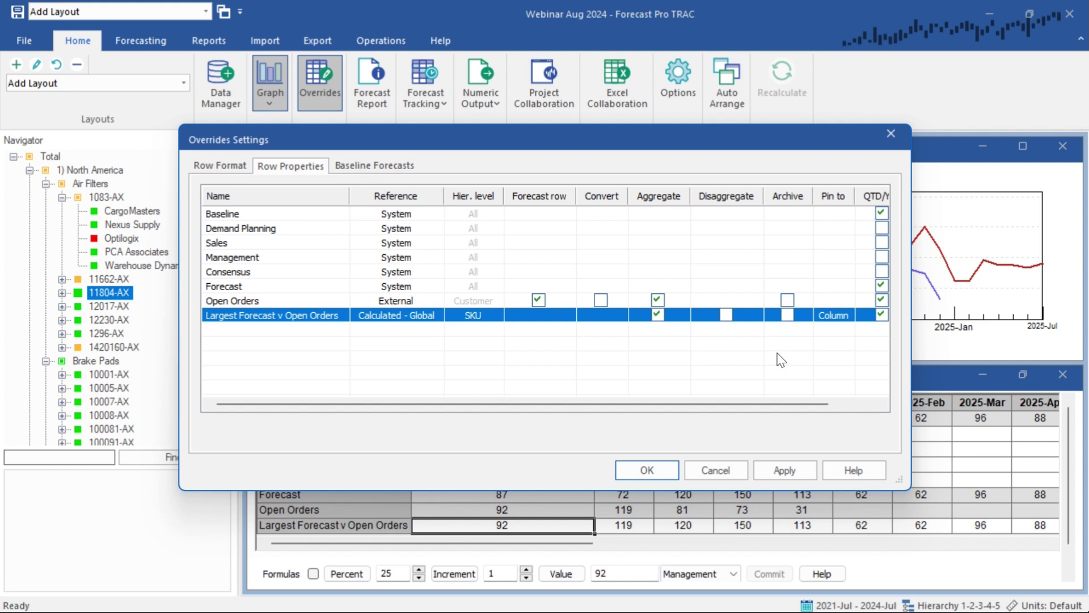
left_click(651, 465)
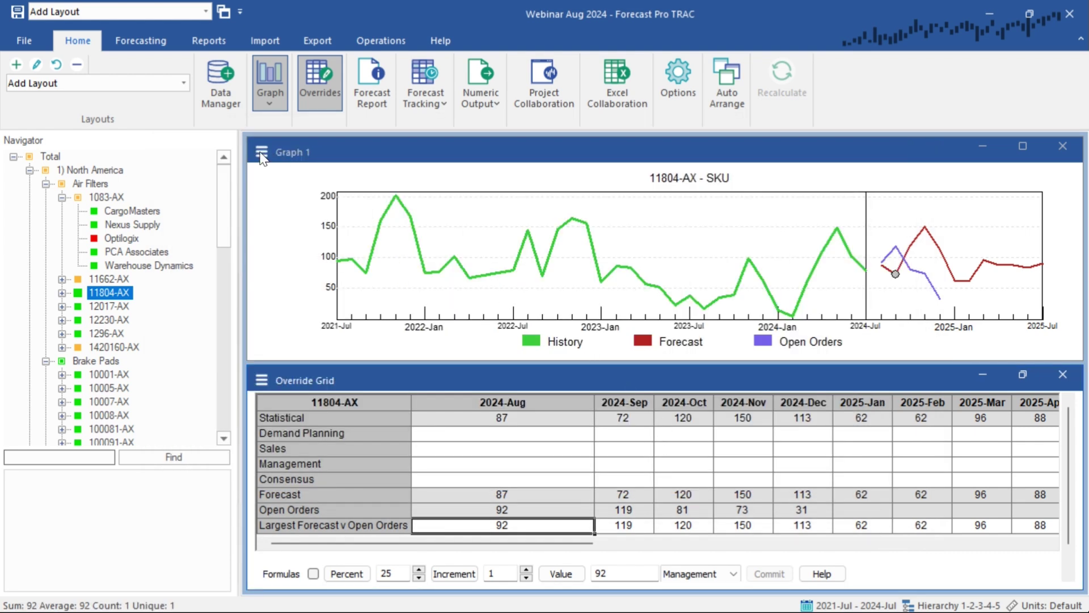
Add the Largest Forecast v Open Orders row to Graph 1 and switch off the graph's Forecasts line.
left_click(262, 154)
left_click(292, 163)
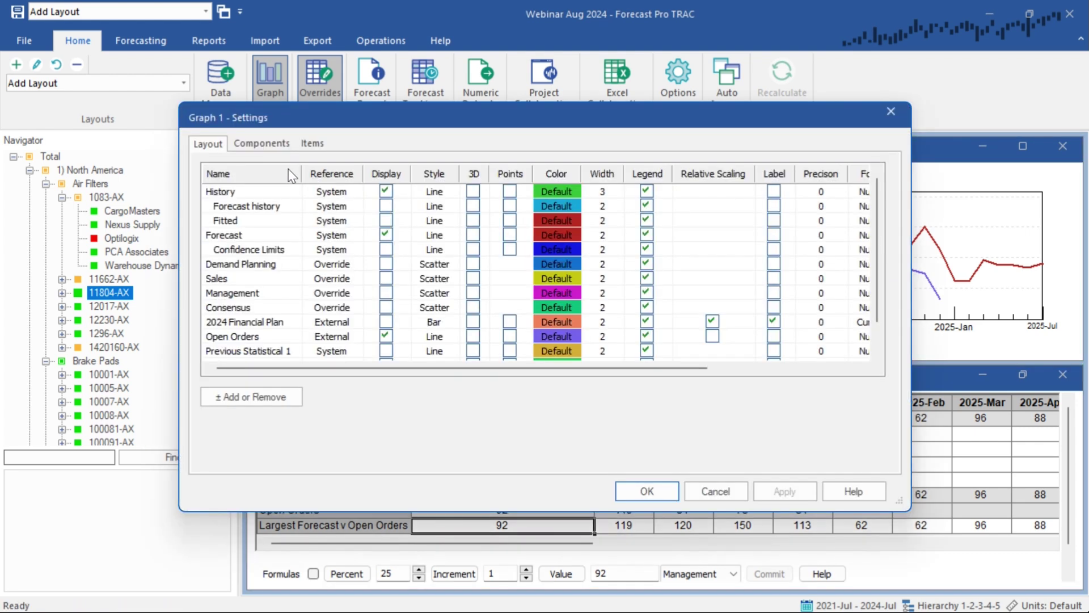
left_click(288, 396)
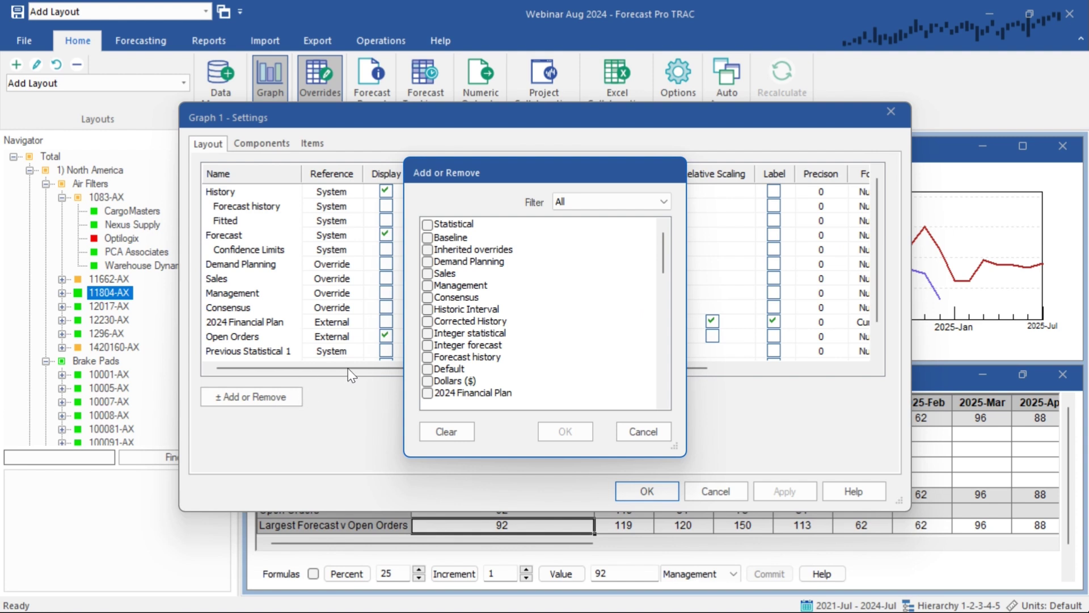
scroll(540, 313, "down", 2)
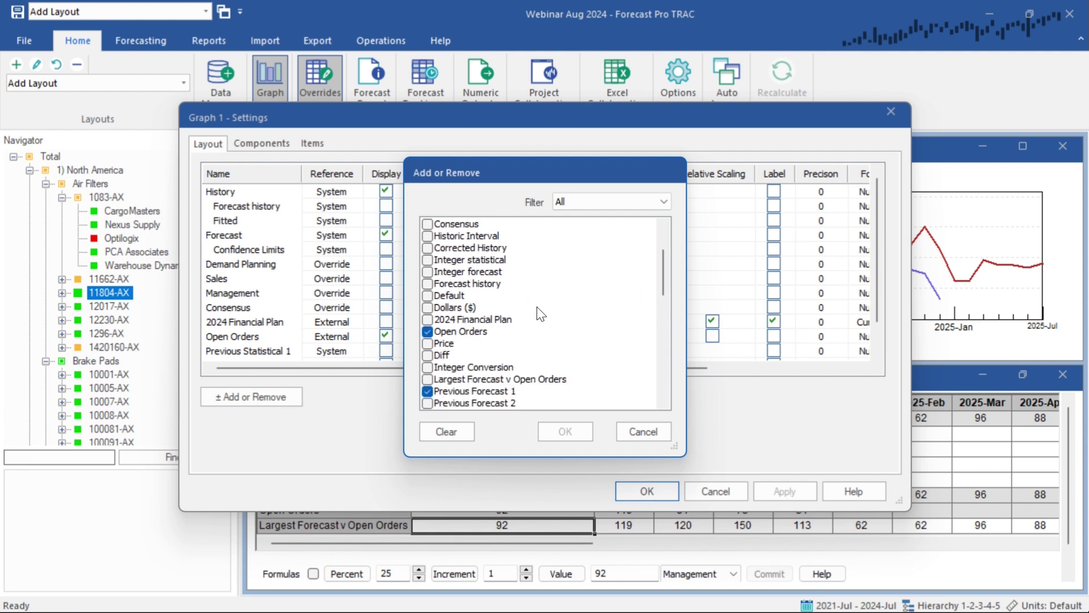
scroll(541, 313, "down", 1)
left_click(428, 343)
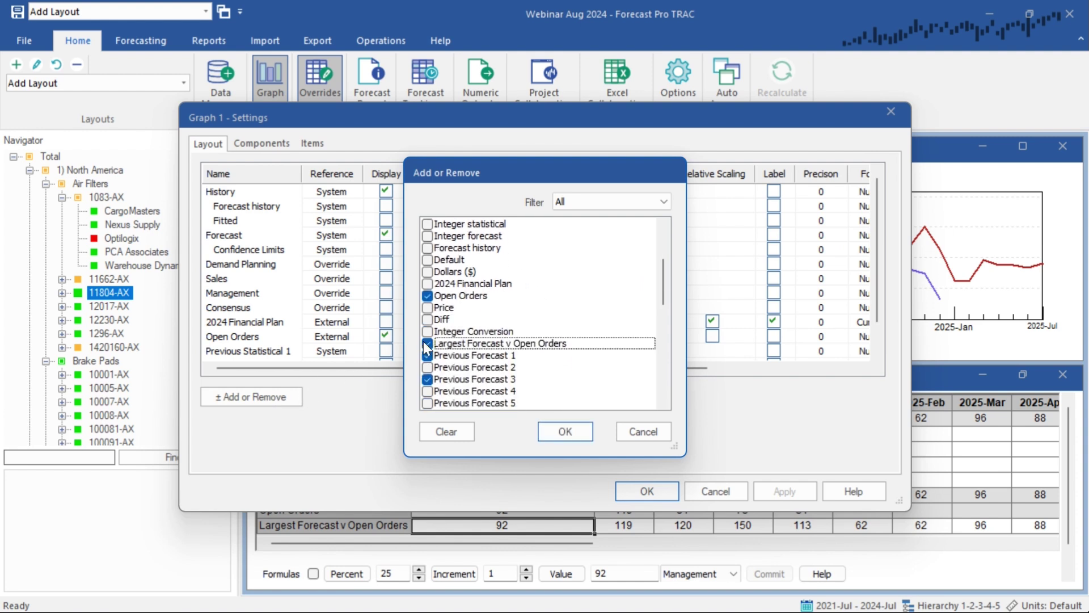
left_click(561, 433)
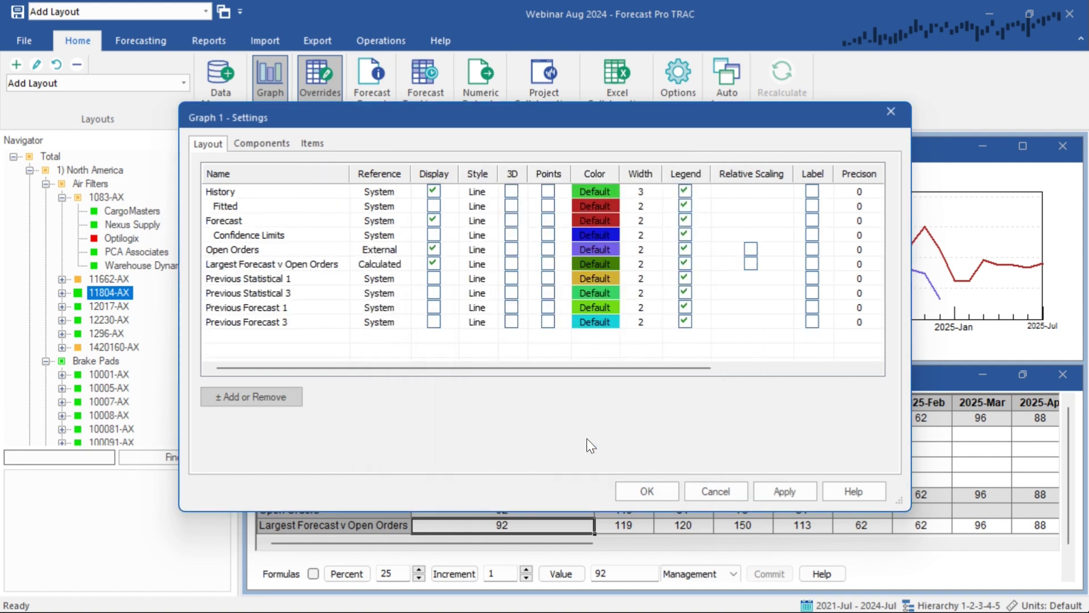
left_click(634, 486)
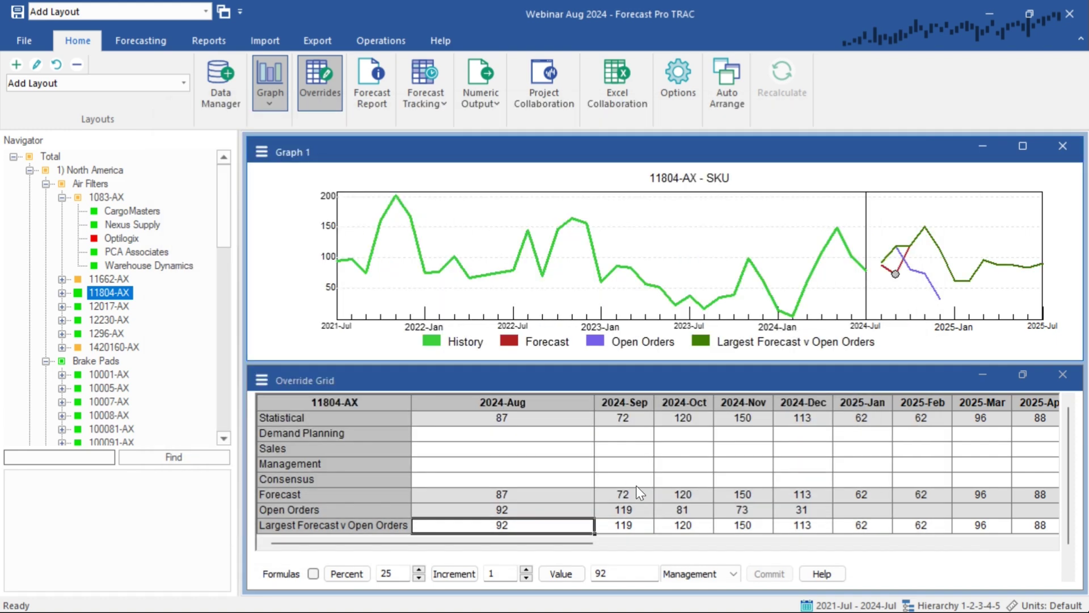
right_click(421, 212)
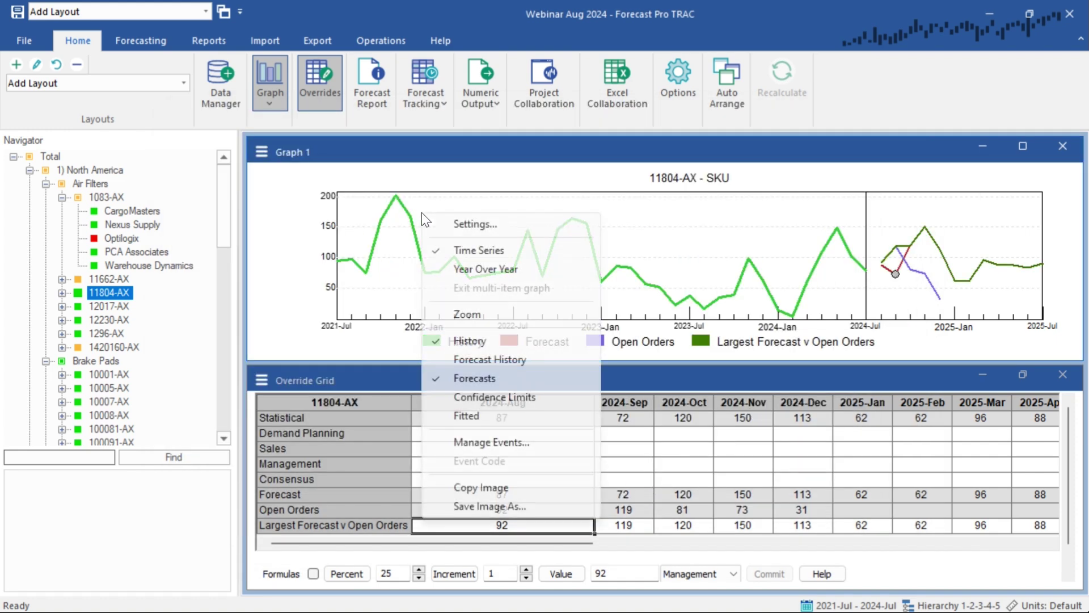
left_click(478, 376)
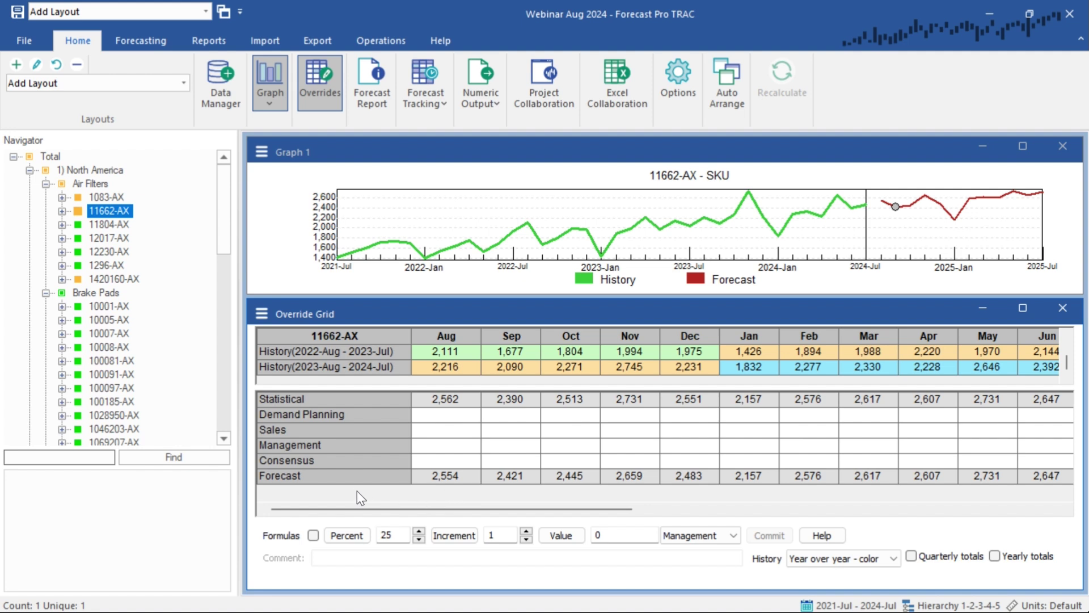
Add a global calculated row named % Diff YoY to the override grid of SKU 11662-AX.
right_click(328, 477)
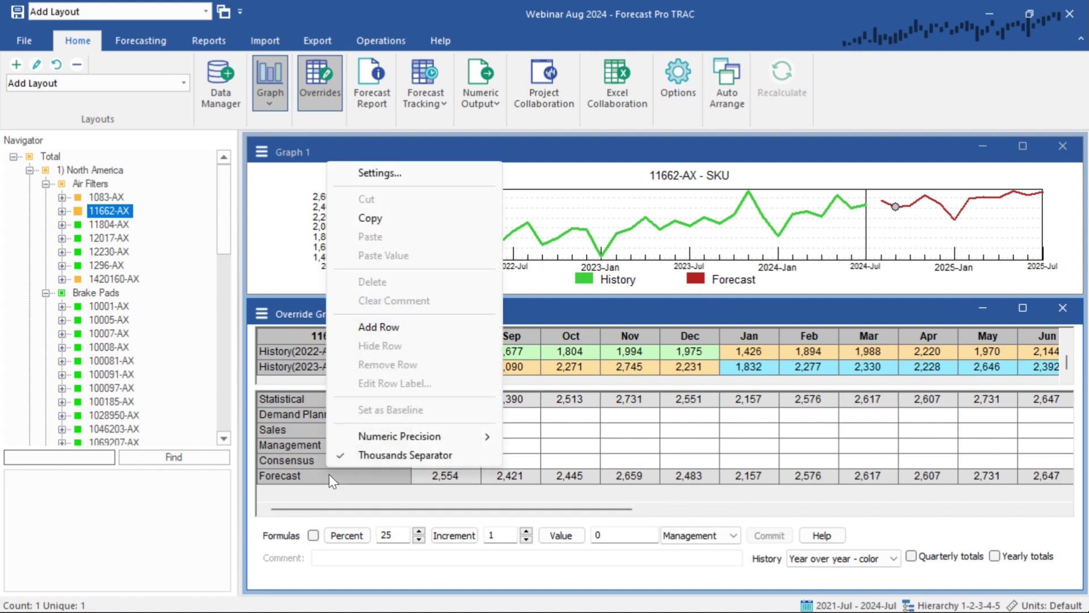
left_click(375, 325)
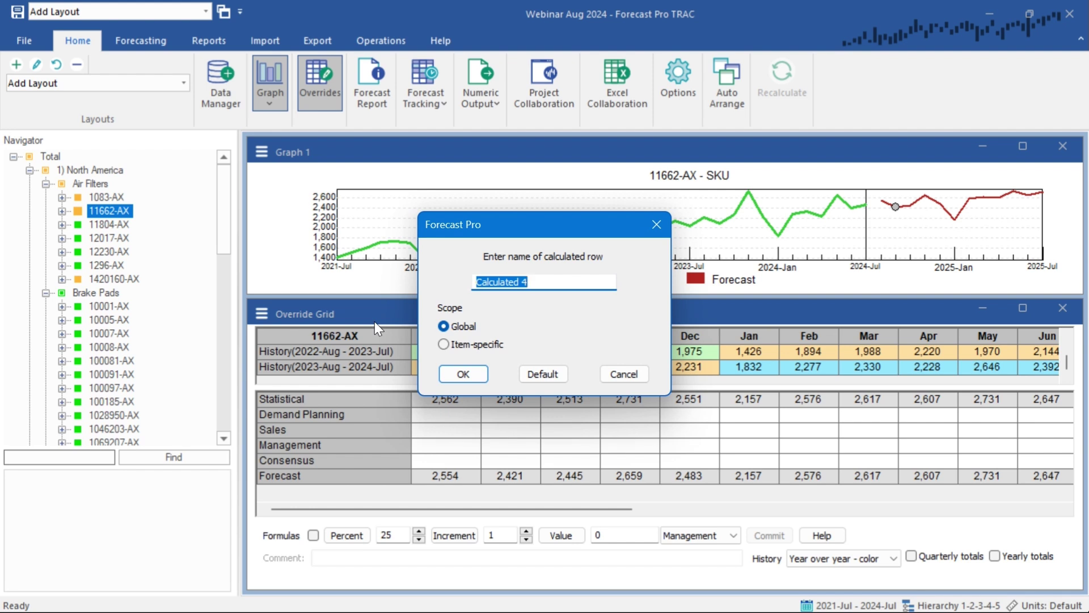
type("% Diff YoY")
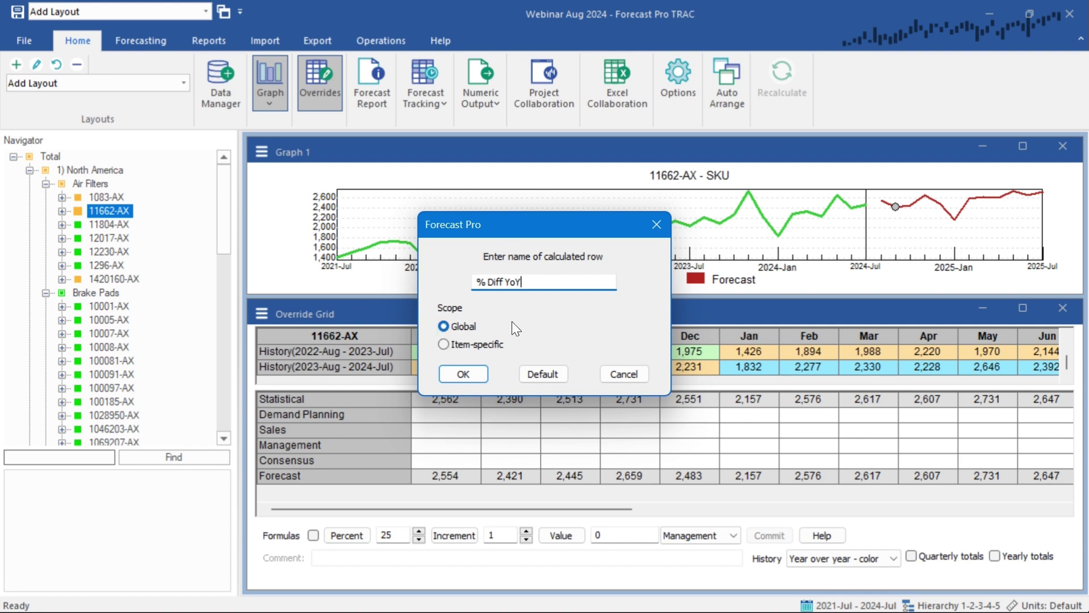
left_click(466, 375)
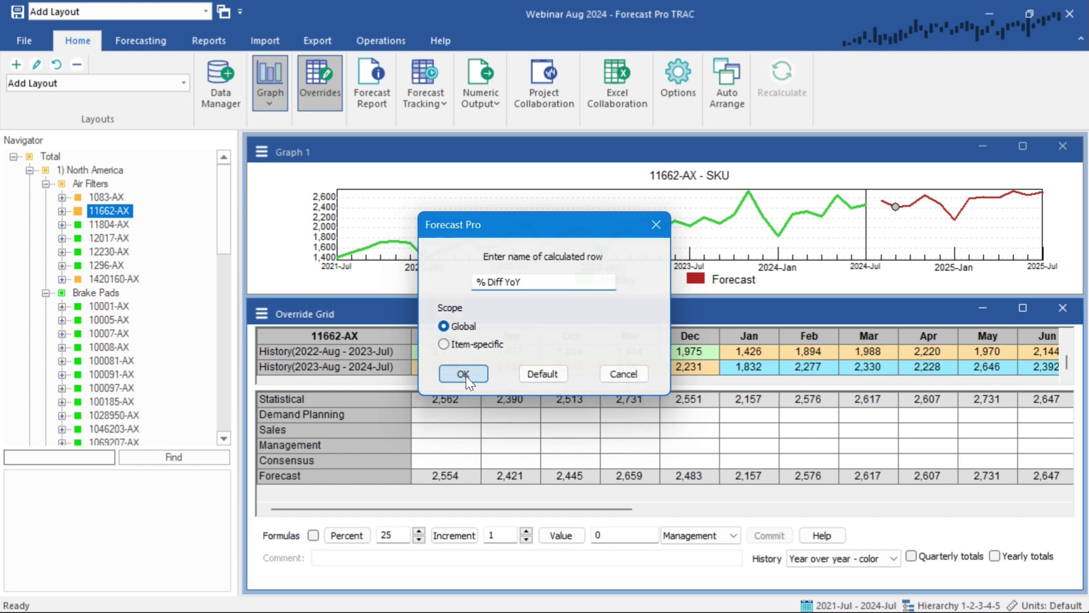
Widen the Aug column and start the formula =IF(HISTFC[-12]>0,(HISTFC- in its % Diff YoY cell.
left_click_drag(481, 337, 631, 338)
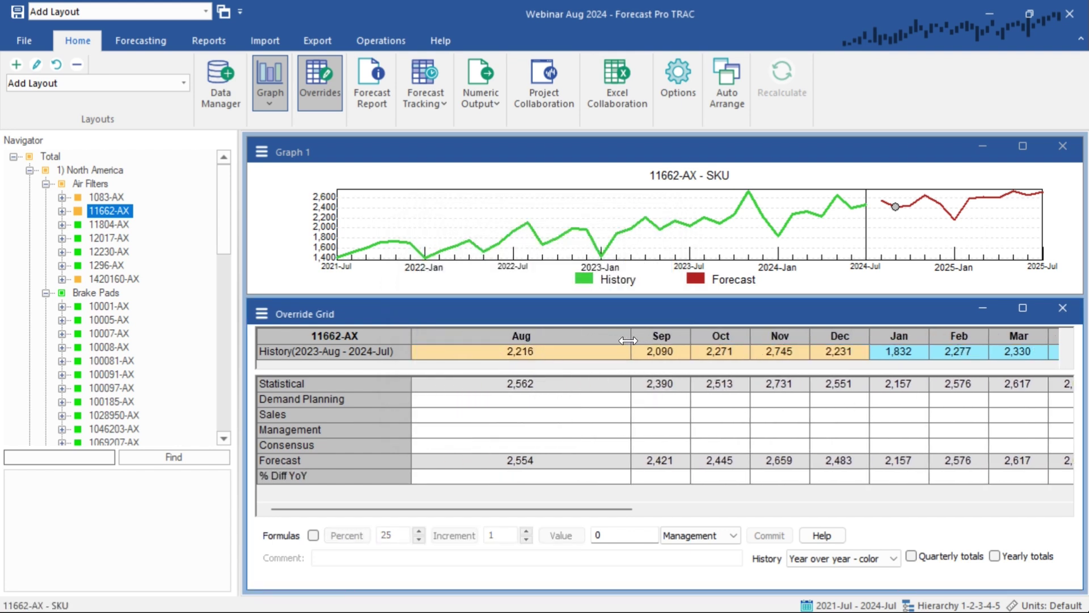
left_click(450, 479)
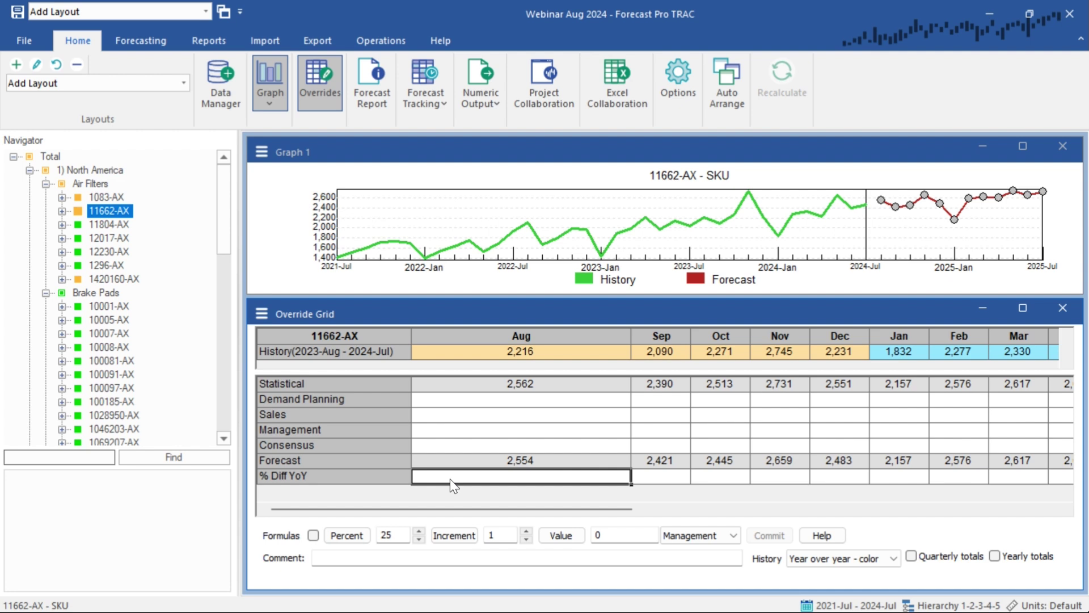
type("=")
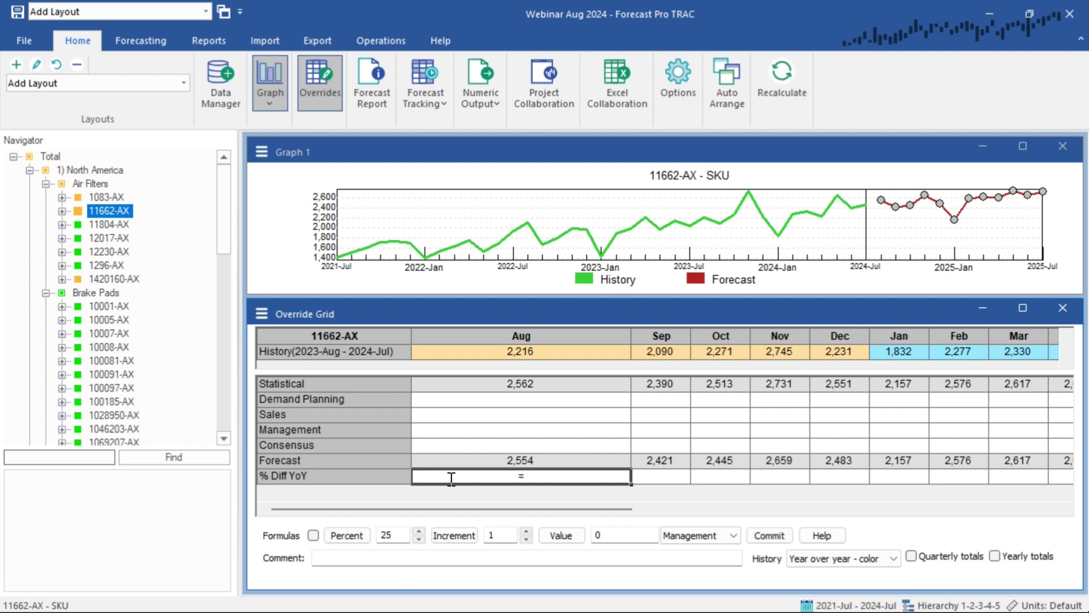
type("if(")
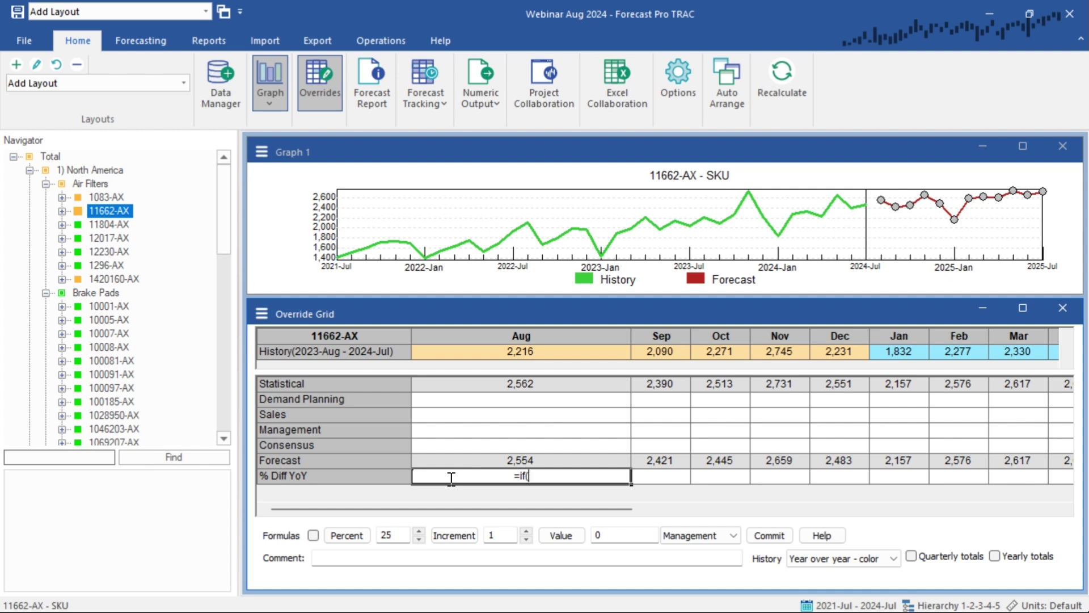
type("histfc[-12]")
type(">0,")
type("(HISTFC")
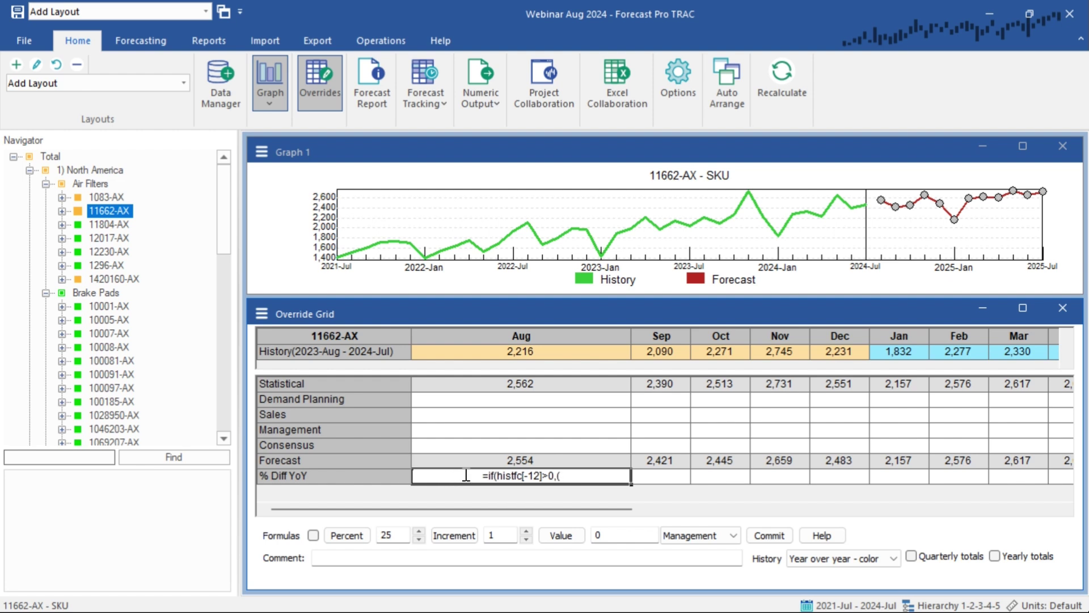
left_click(526, 455)
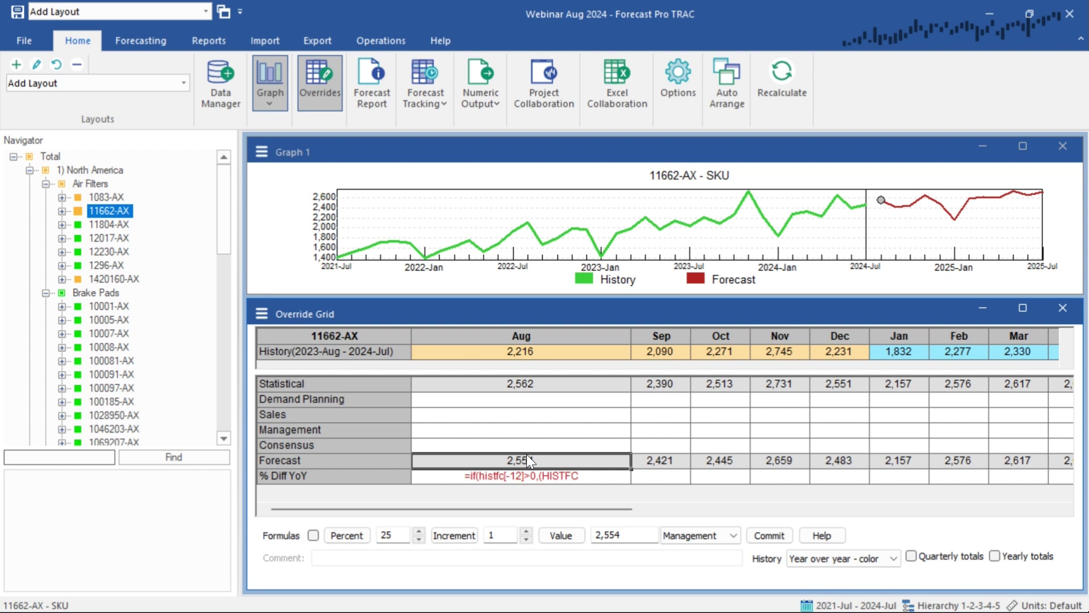
key("Down")
key("F2")
type("-")
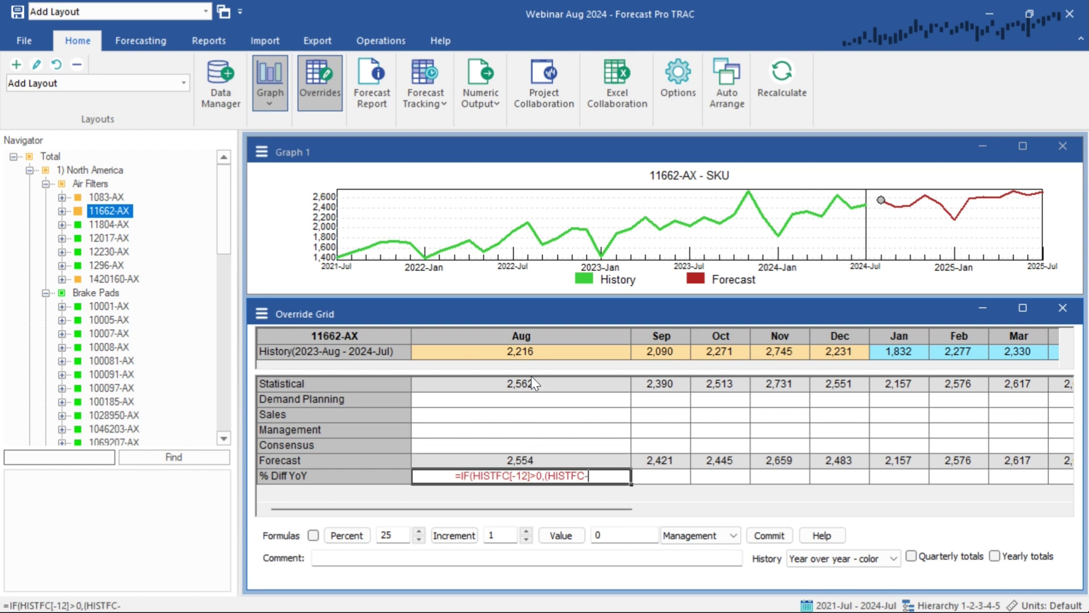
Complete the Aug % Diff YoY formula as =IF(HISTFC[-12]>0,(HISTFC-HISTFC[-12])/HISTFC[-12],0).
left_click(527, 349)
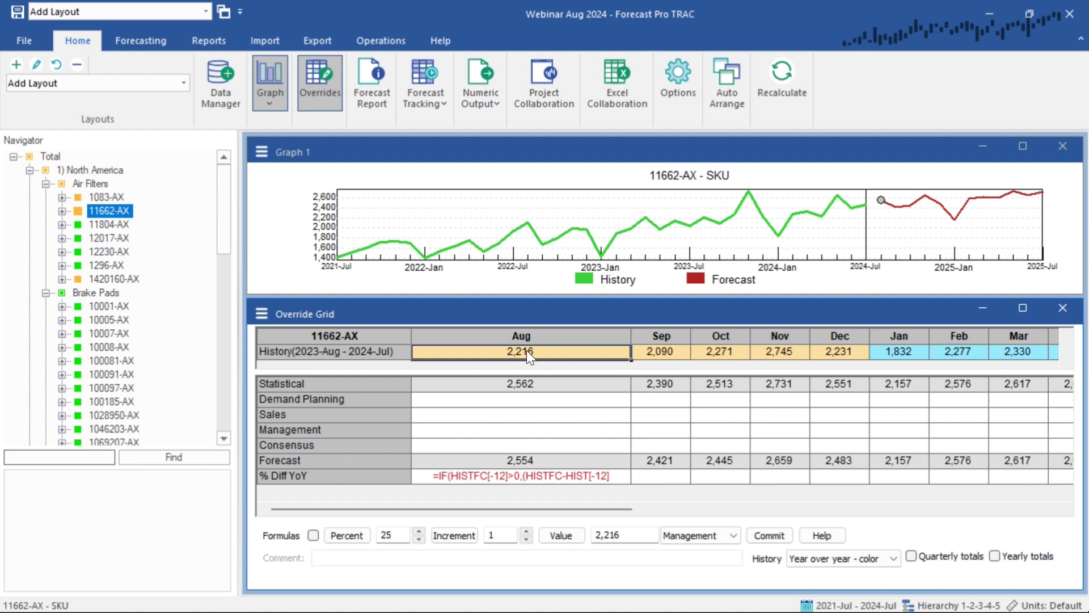
key("Down")
key("Down")
key("Down")
key("Down")
key("Down")
key("Down")
key("Down")
key("F2")
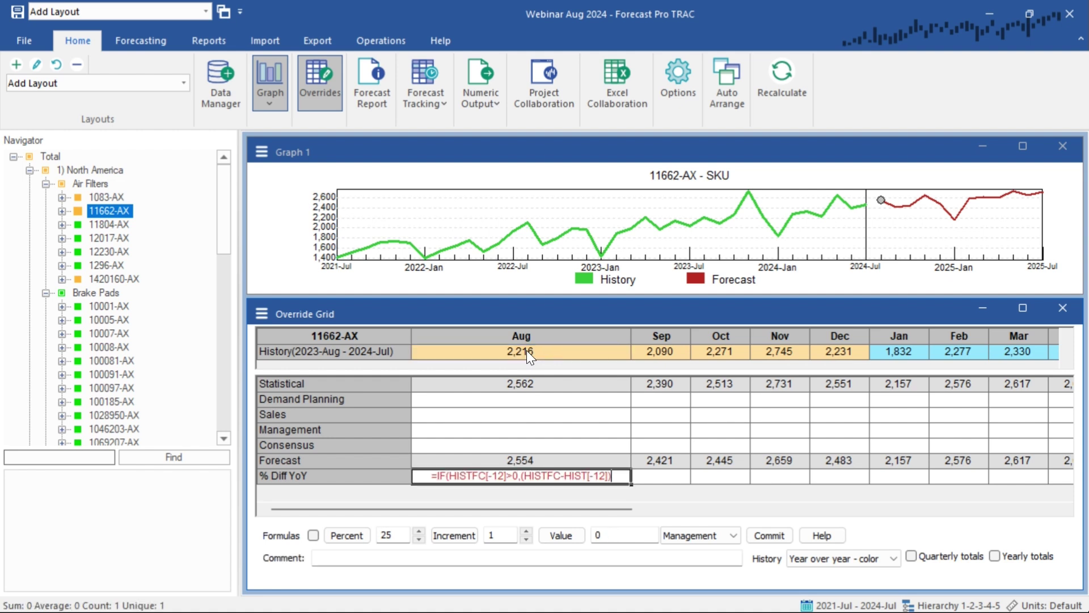
type(")/HISTFC[-12])")
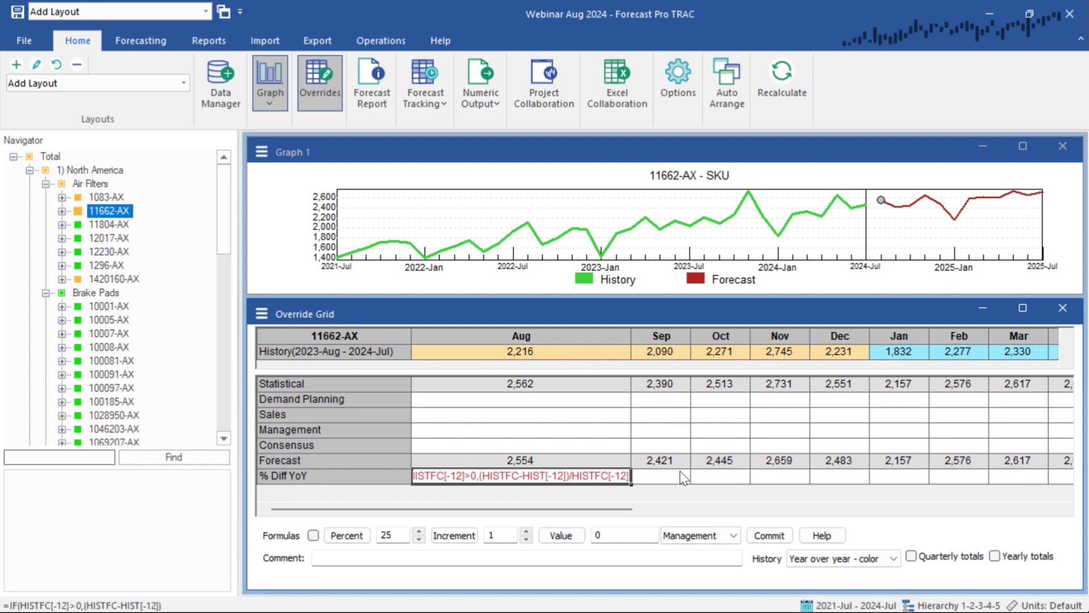
type(",")
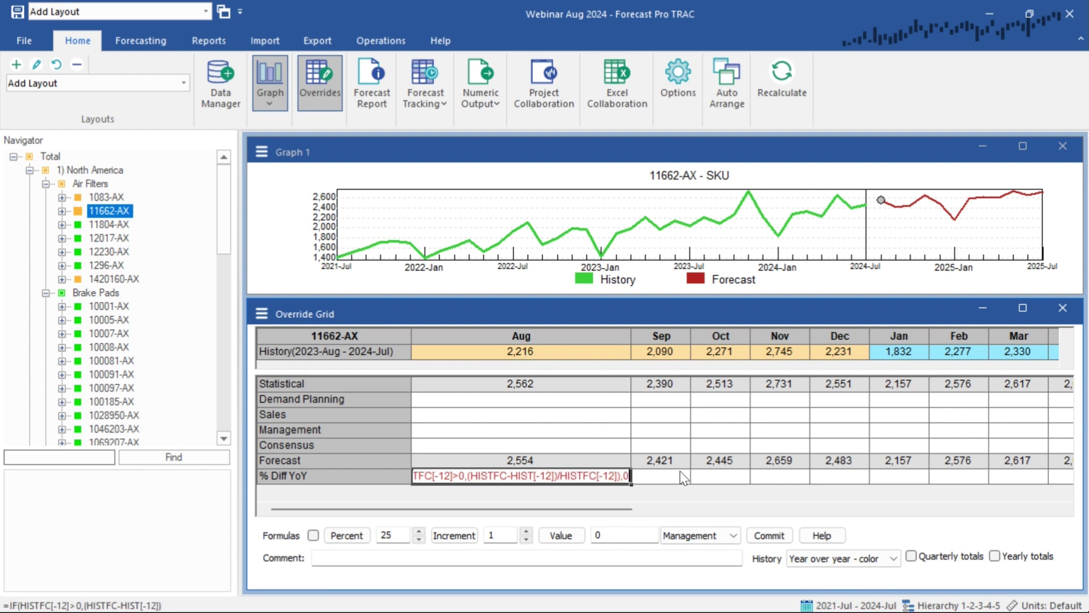
type("0)")
key("Return")
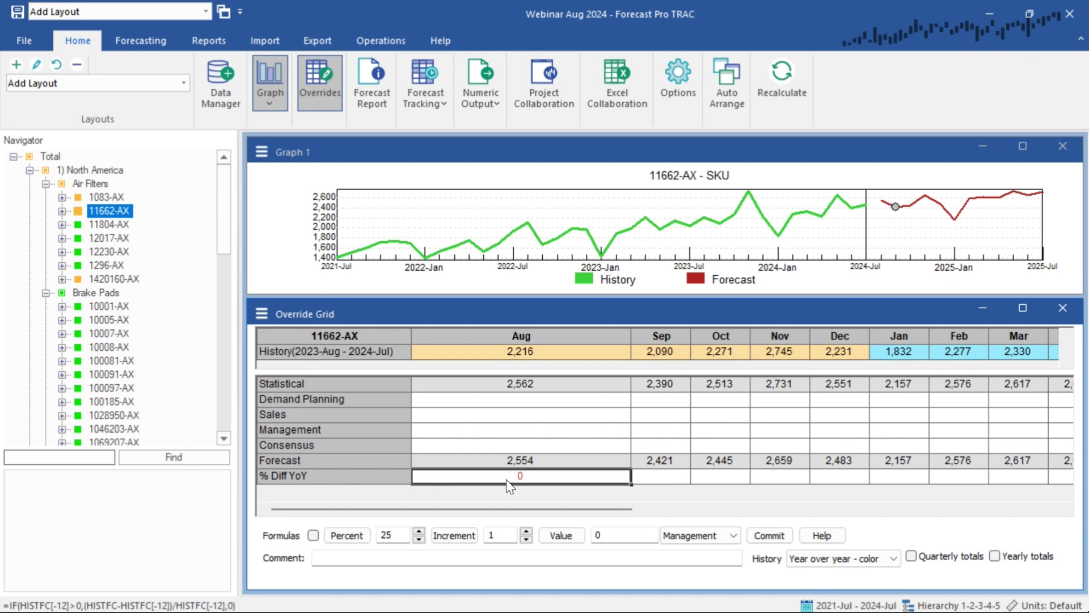
Copy the Aug % Diff YoY formula across the row to Jul, narrow the Aug column and commit the changes.
right_click(559, 483)
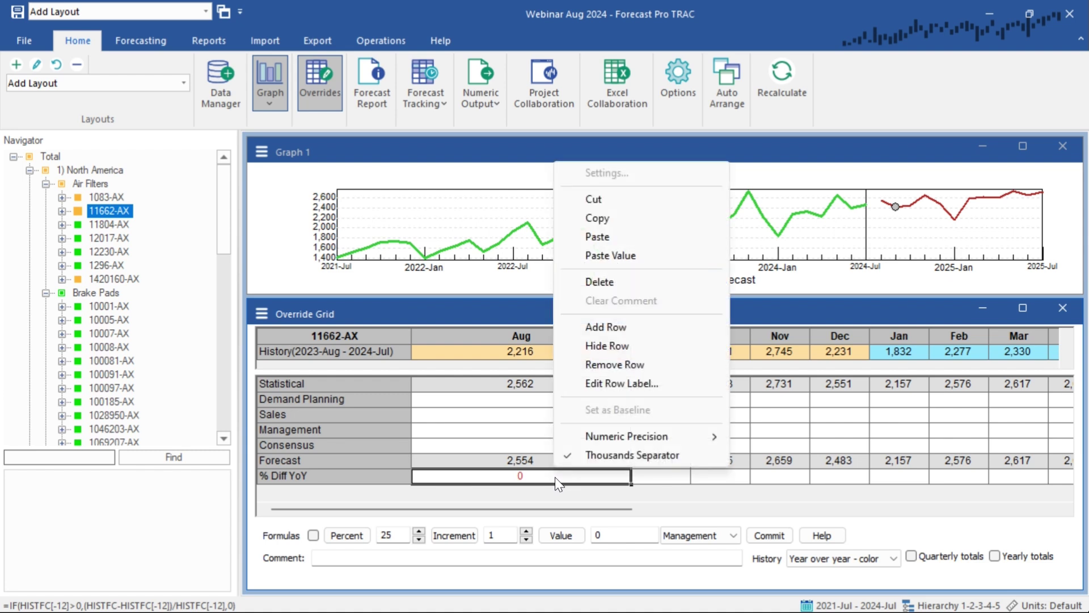
left_click(603, 218)
left_click_drag(596, 478, 1067, 481)
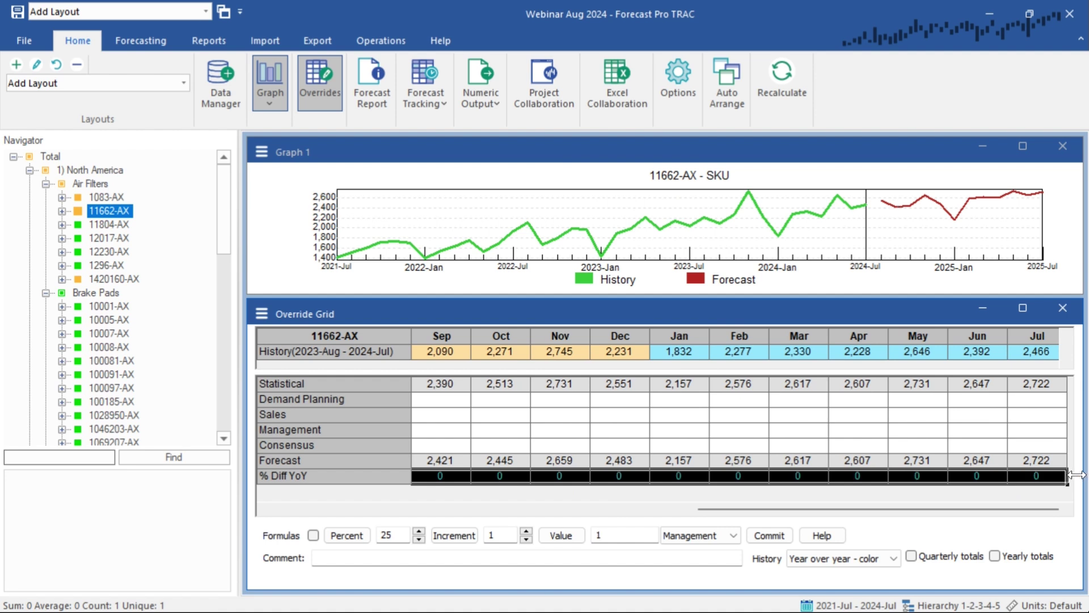
left_click_drag(883, 511, 457, 510)
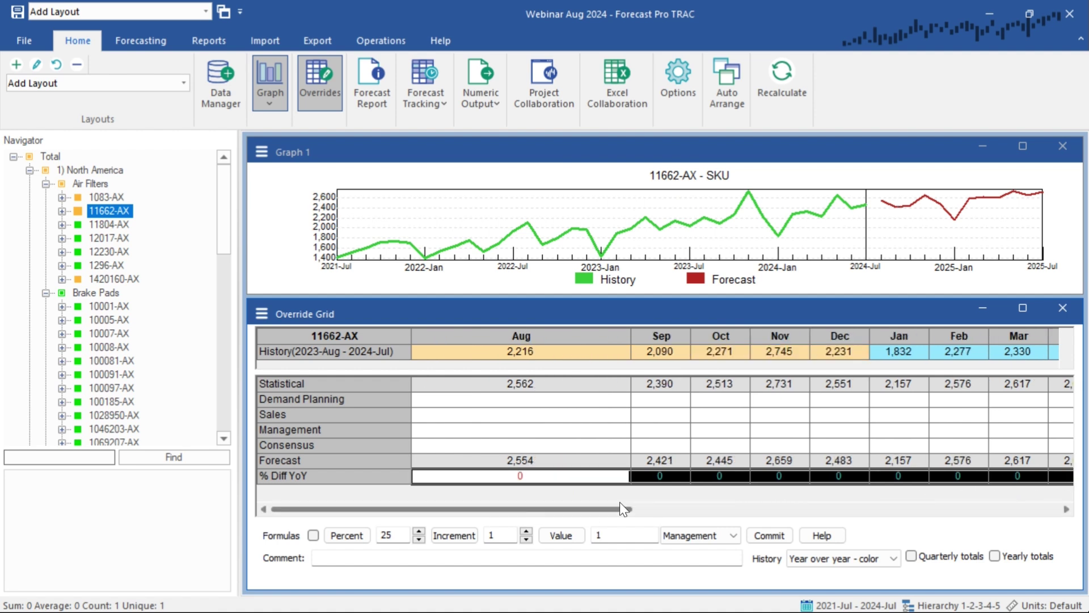
left_click(629, 338)
left_click_drag(628, 338, 497, 337)
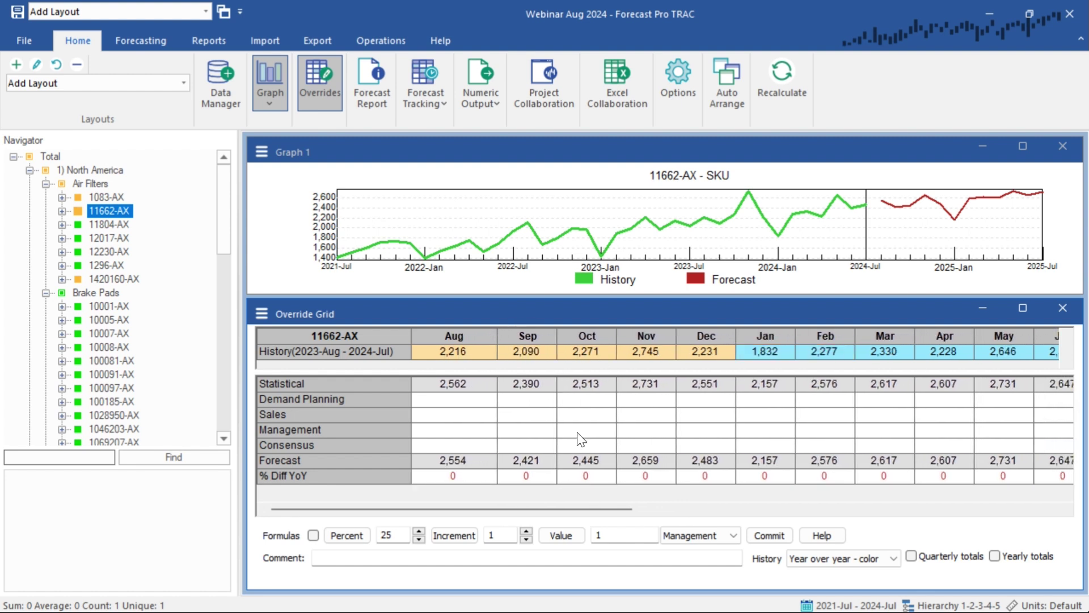
left_click(767, 536)
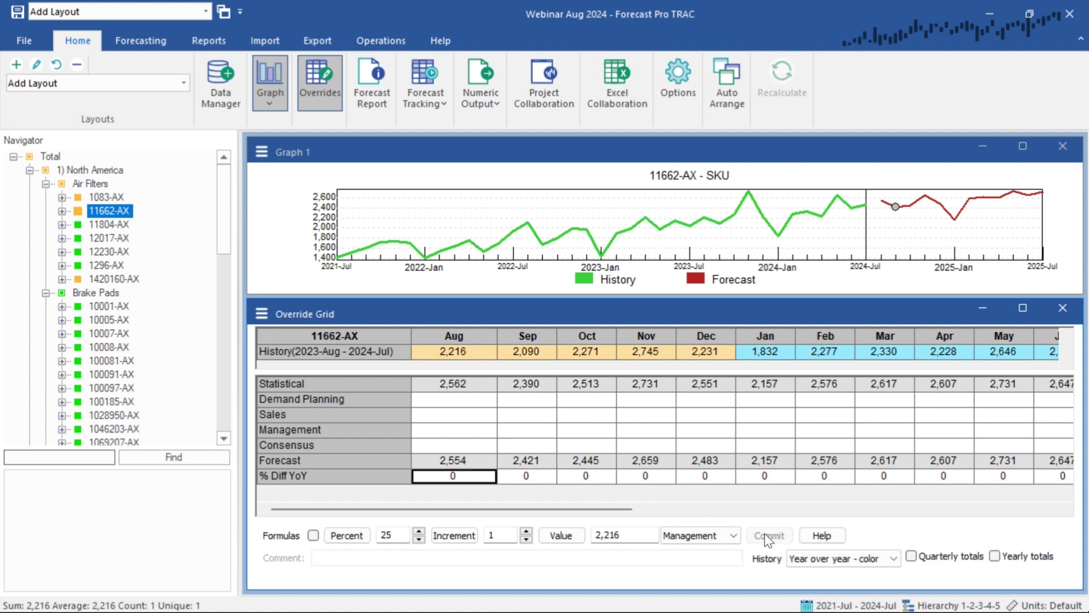
Set the % Diff YoY row's format to Percent in the override settings.
left_click(261, 313)
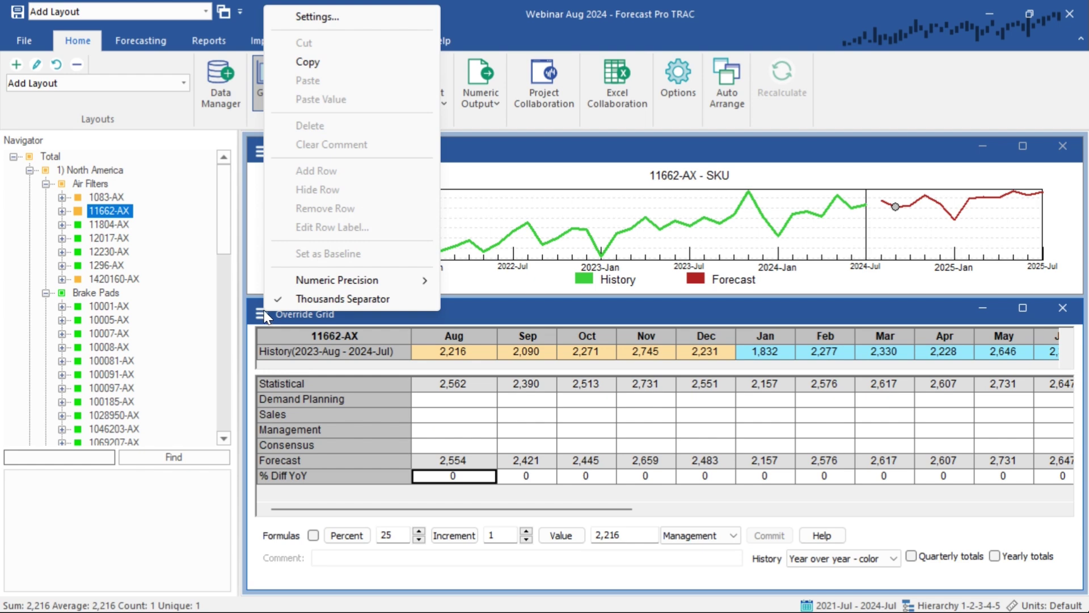
left_click(327, 17)
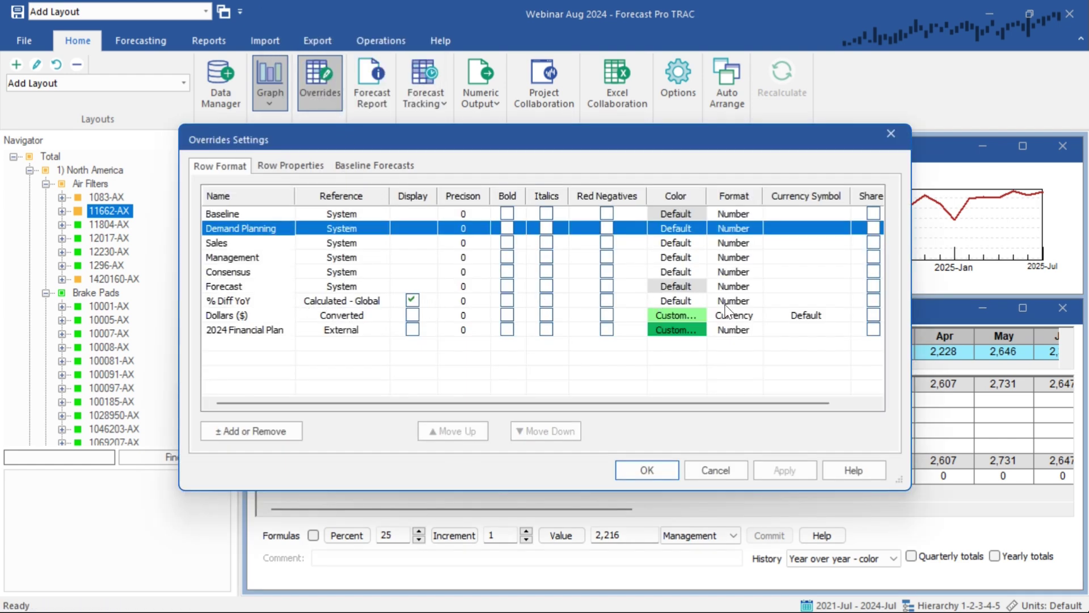
left_click(744, 301)
left_click(754, 301)
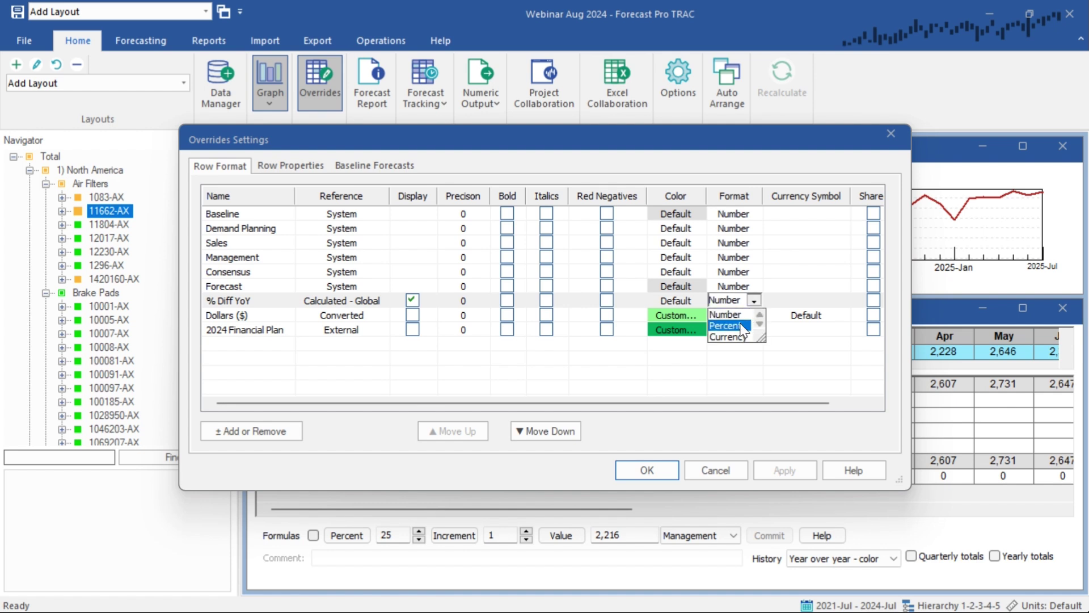
left_click(736, 326)
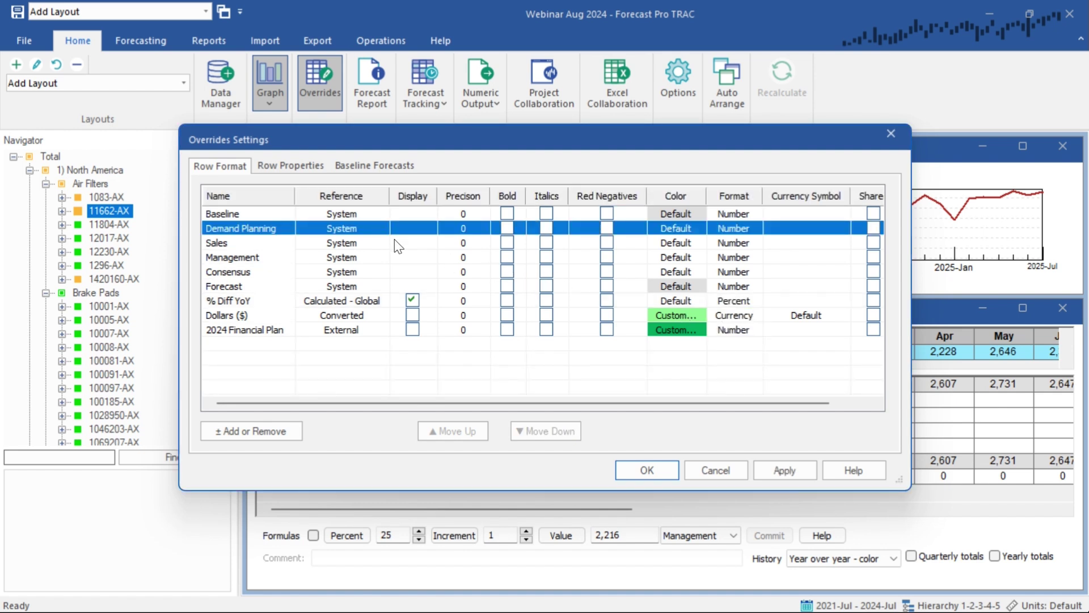
Pin the % Diff YoY row to Column instead of Date in the override row properties and apply the settings.
left_click(294, 169)
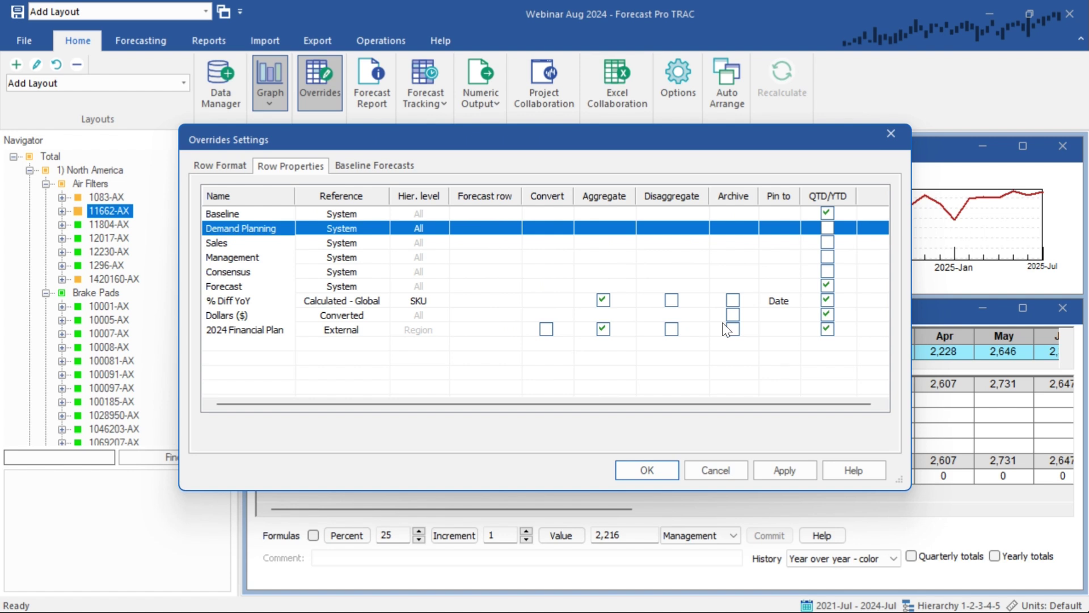
left_click(778, 303)
left_click(791, 300)
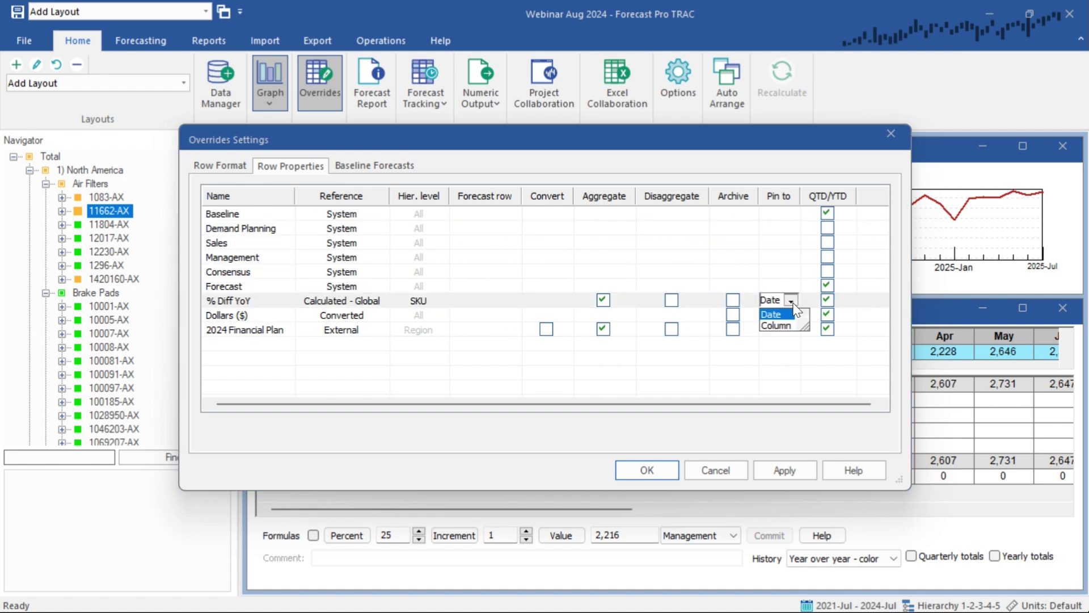
left_click(792, 327)
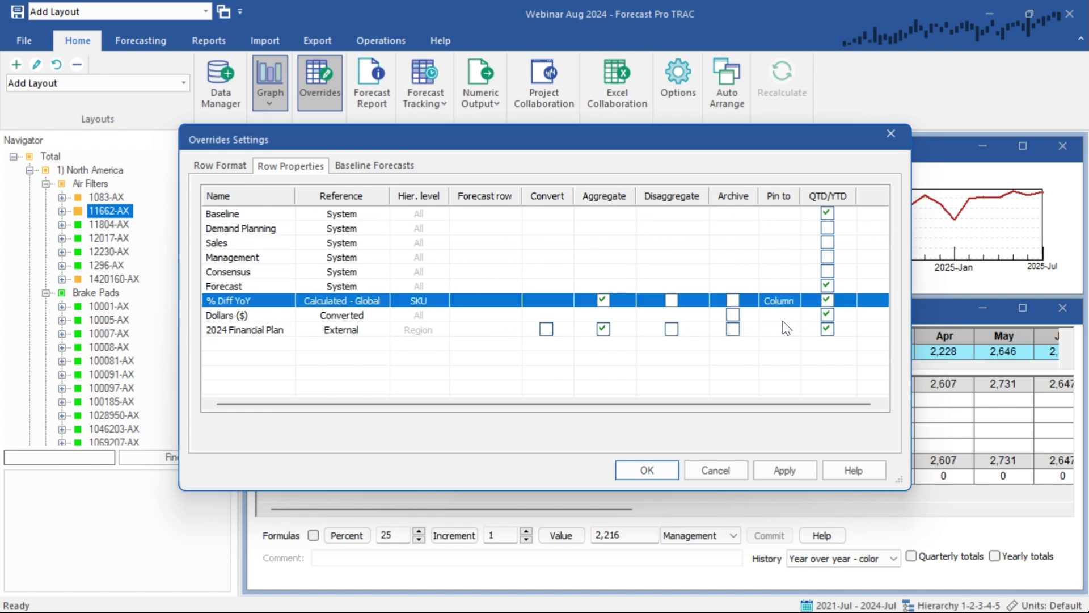
left_click(659, 469)
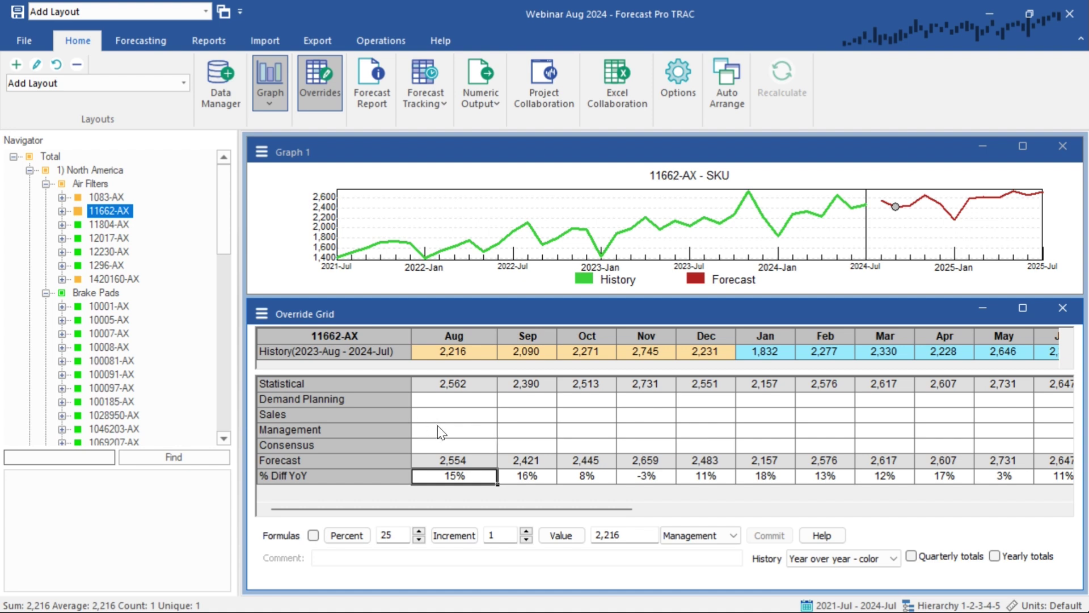
Set the % Diff YoY row's hierarchy level to All in the override settings, and display the row for Air Filters and North America.
left_click(262, 314)
left_click(319, 16)
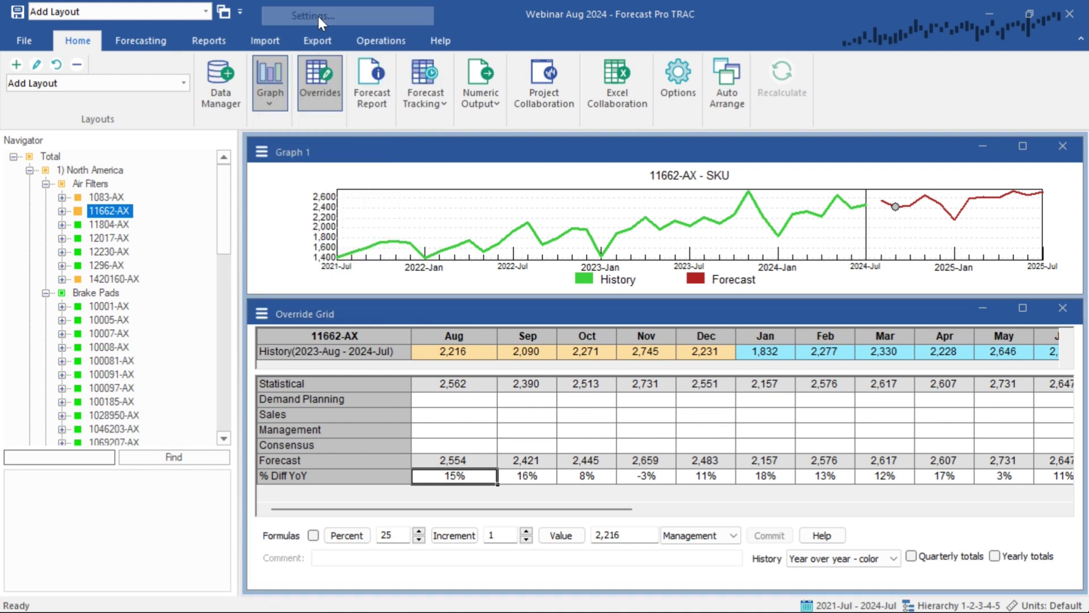
left_click(307, 165)
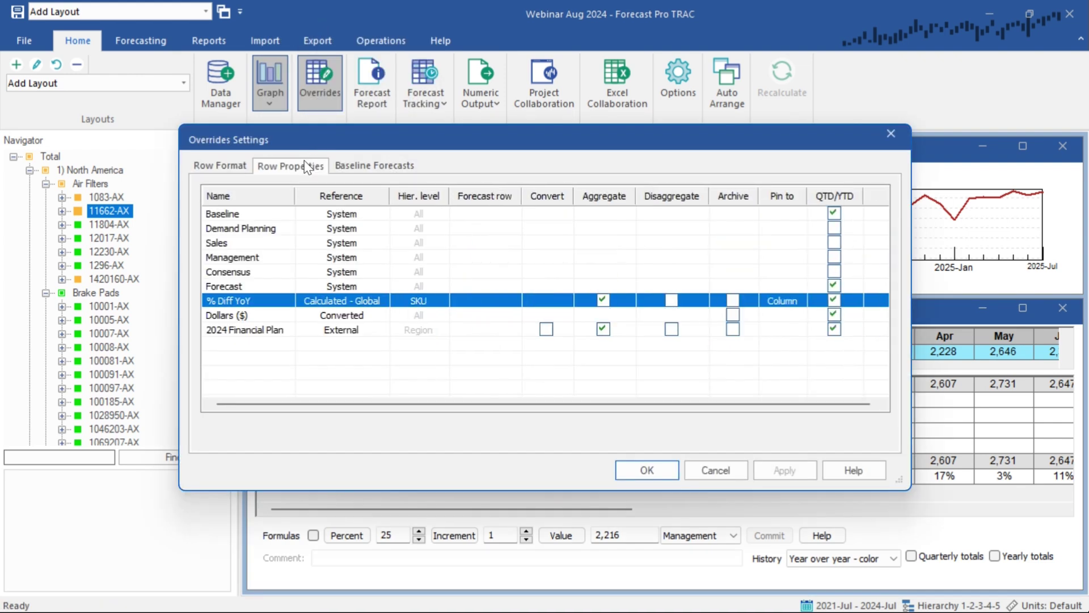
left_click(413, 298)
left_click(442, 300)
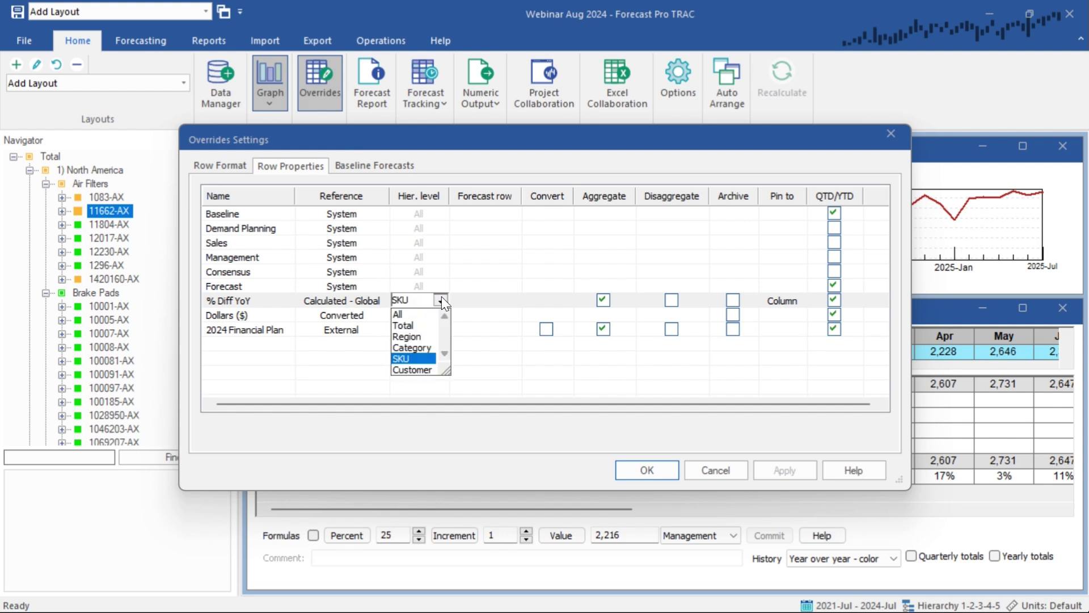
left_click(416, 314)
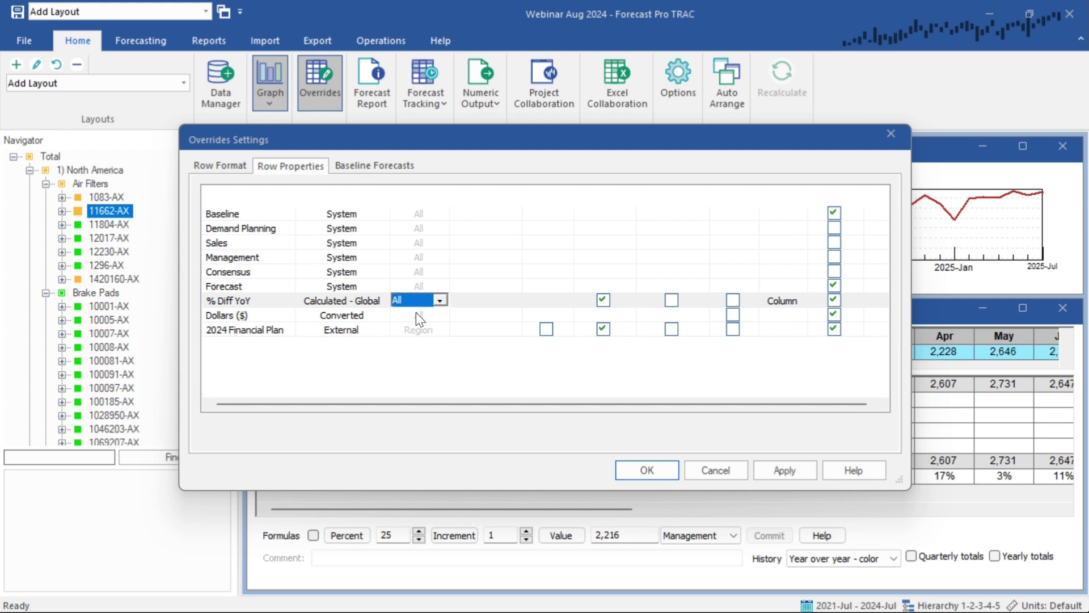
left_click(649, 471)
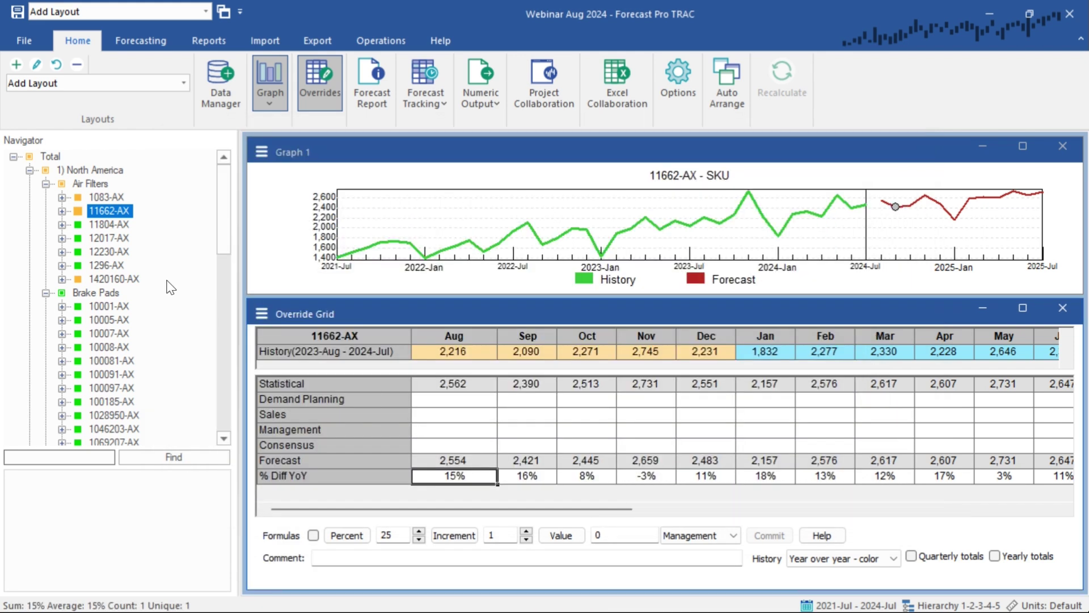
left_click(99, 183)
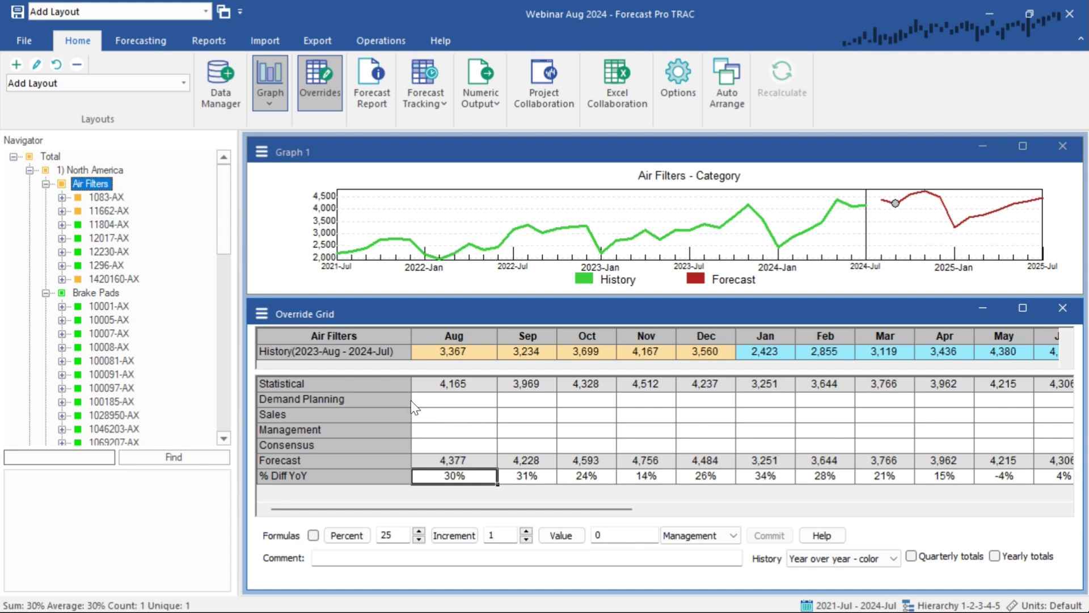
left_click(91, 170)
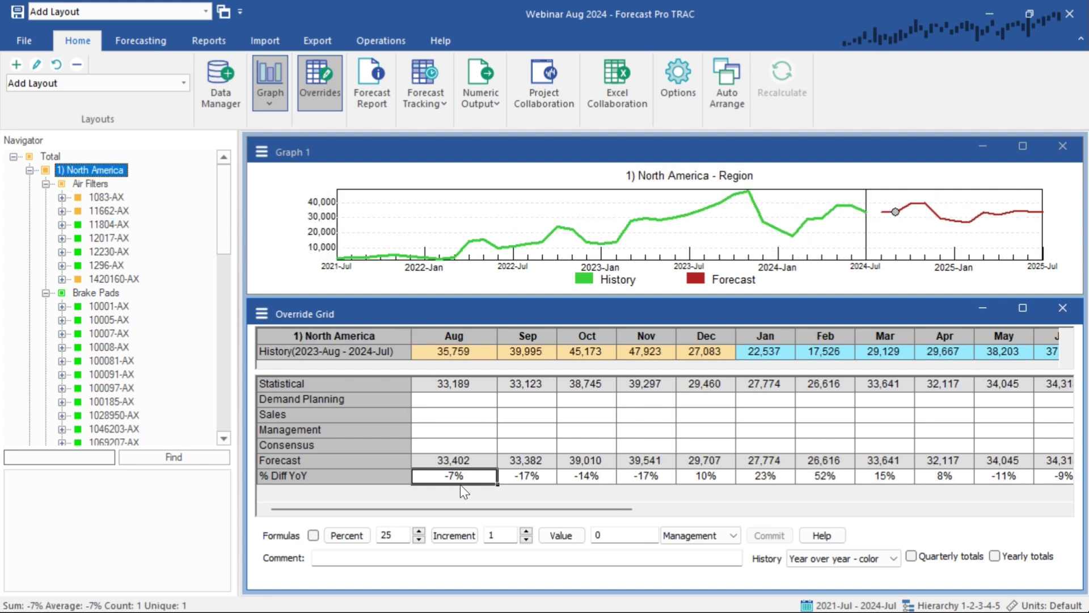